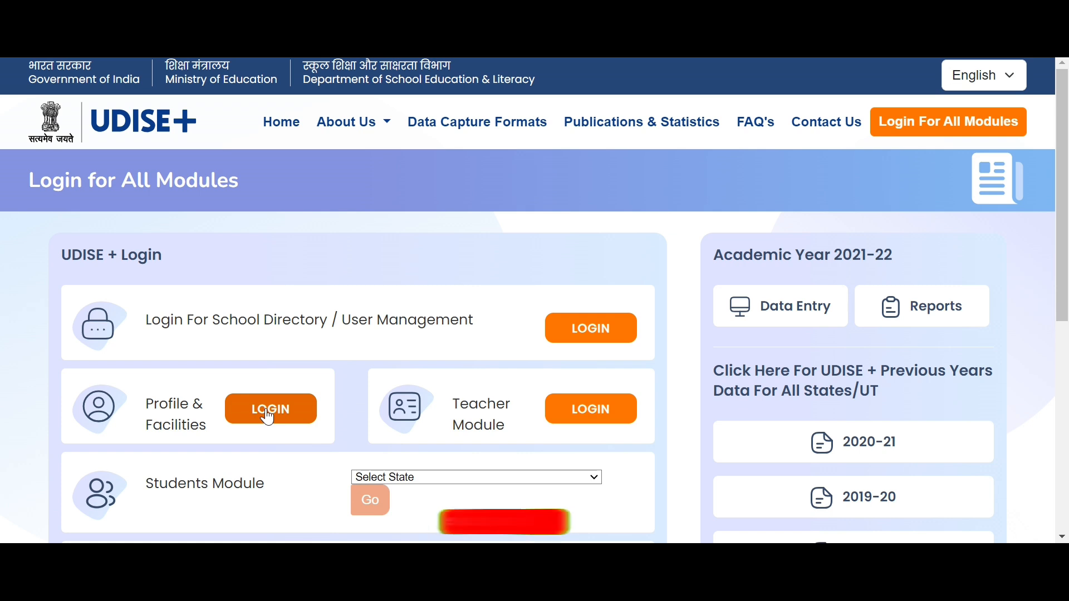
Open the Students Module login page for ANDHRA PRADESH and dismiss the translation popup.
scroll(267, 415, down, 2)
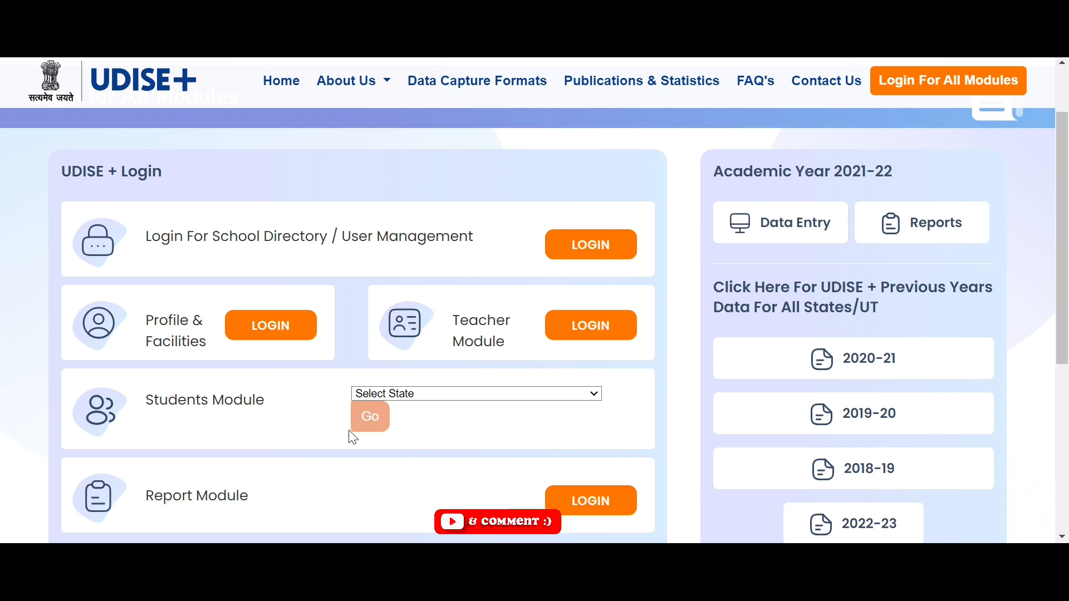
click(443, 393)
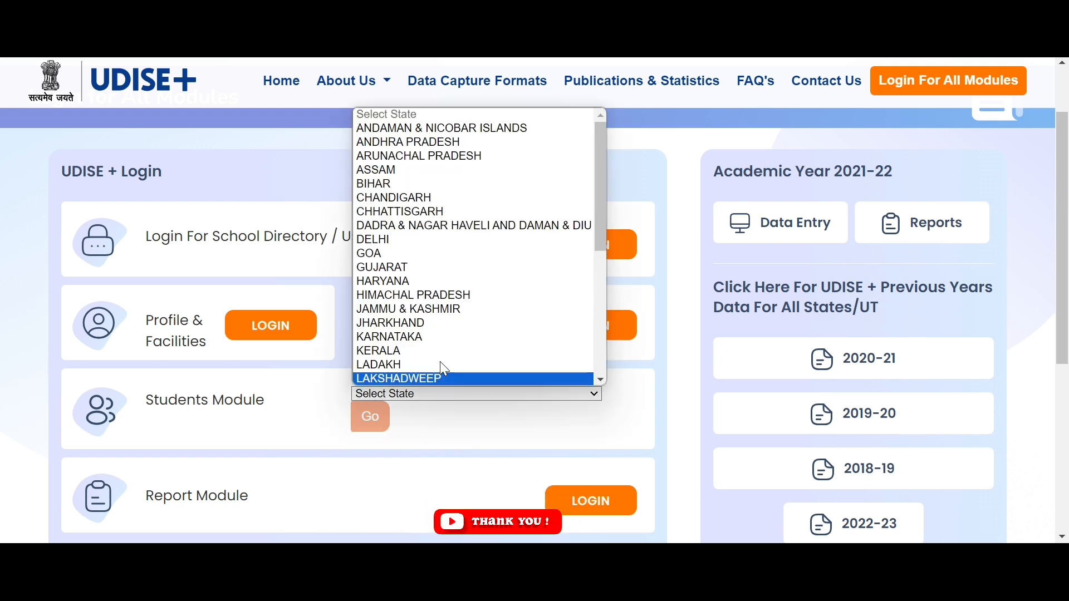
click(445, 146)
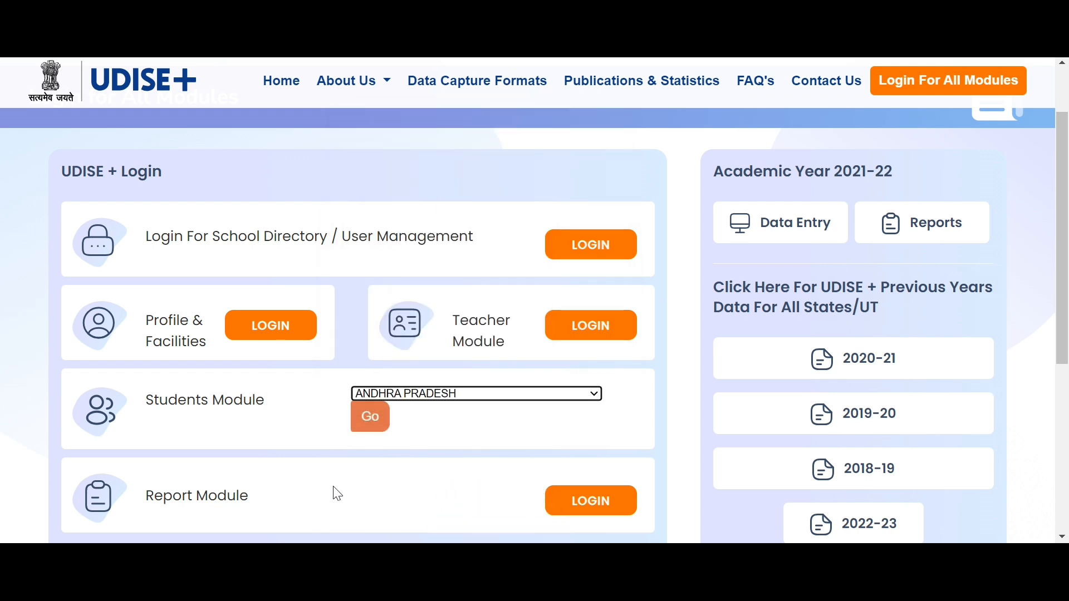
click(377, 418)
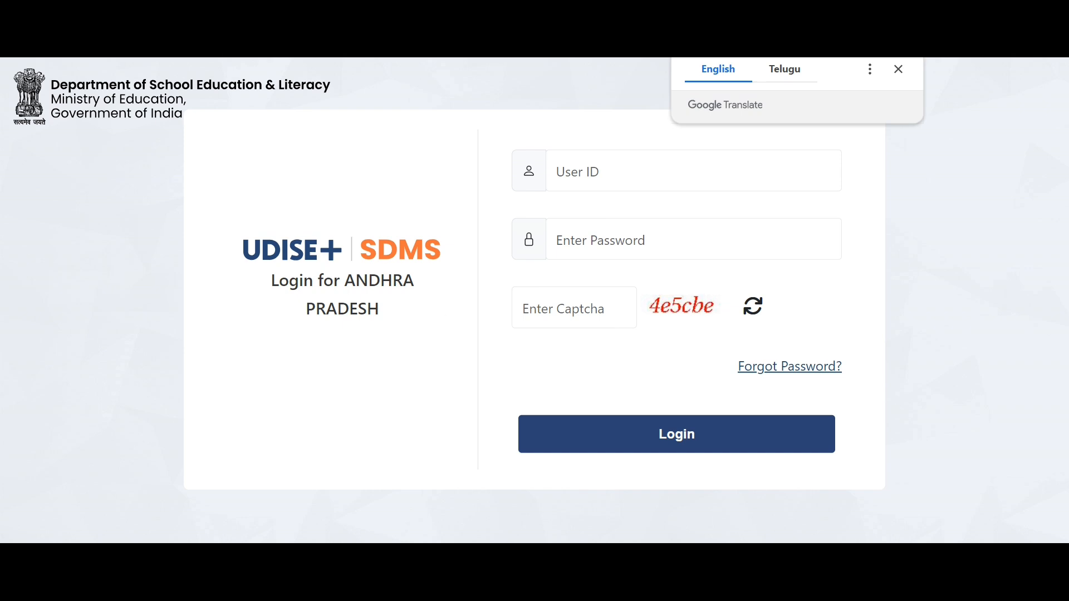
click(901, 70)
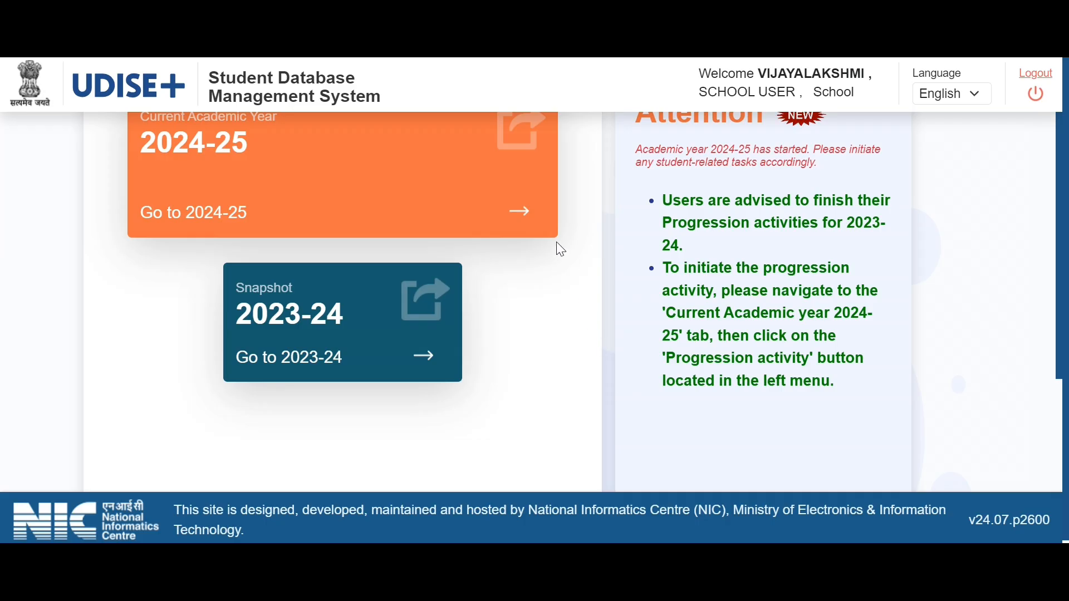
Enter the current academic year 2024-25 and dismiss the School Information notice.
click(538, 217)
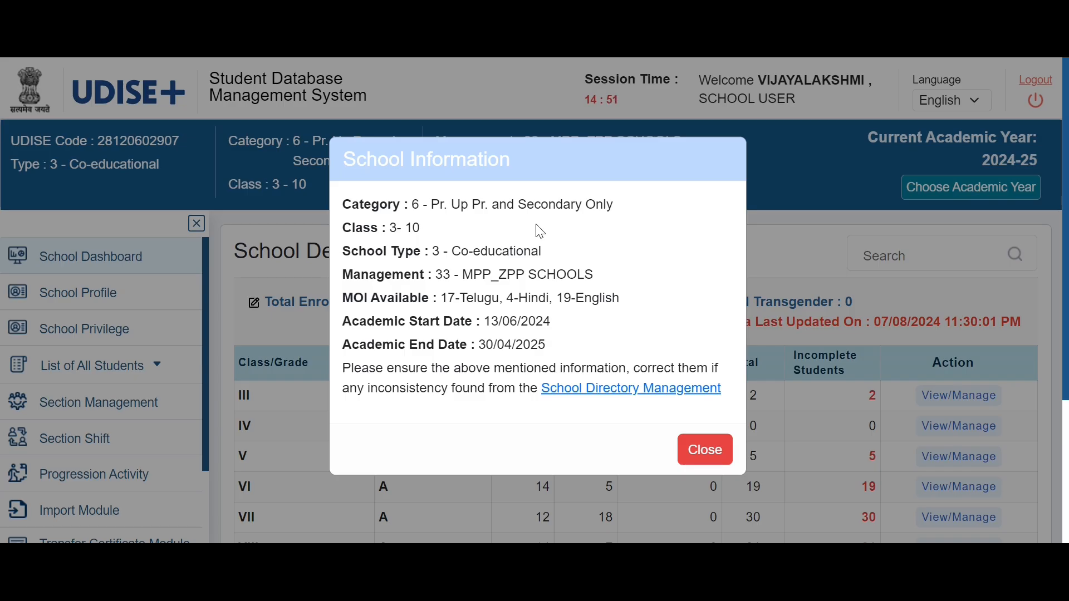
click(704, 449)
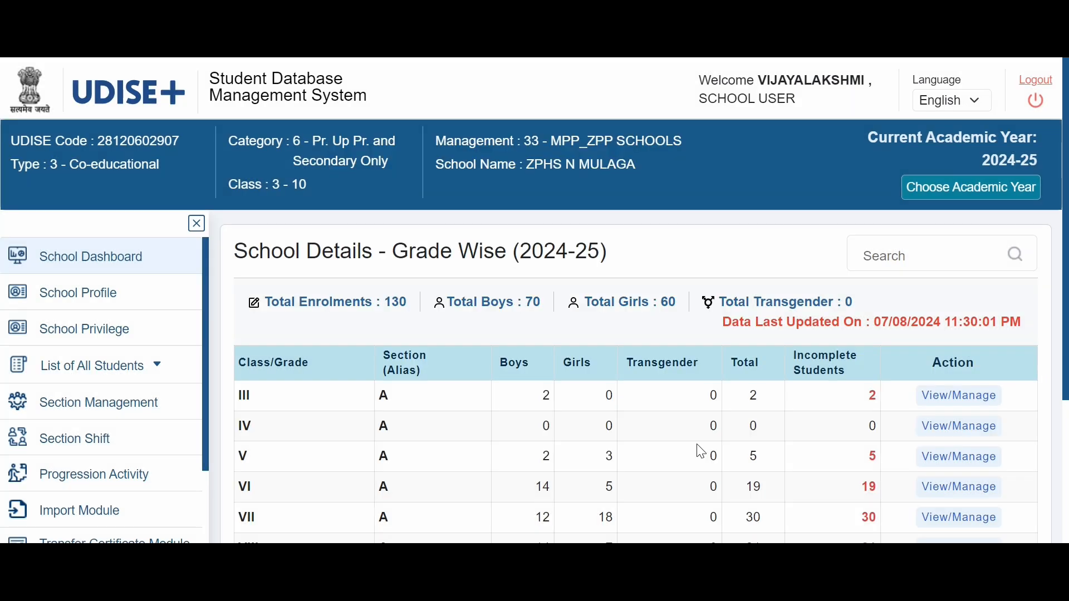
Open the class VII student list from the grade-wise table and bring up the general profile (GP) form of the first student.
scroll(688, 391, down, 3)
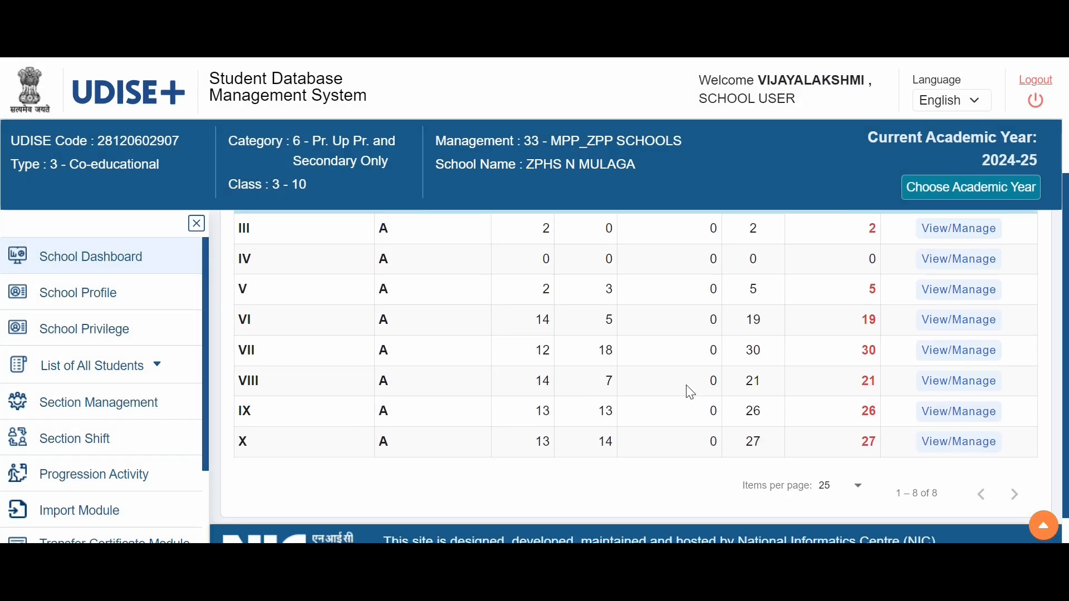
scroll(687, 389, up, 2)
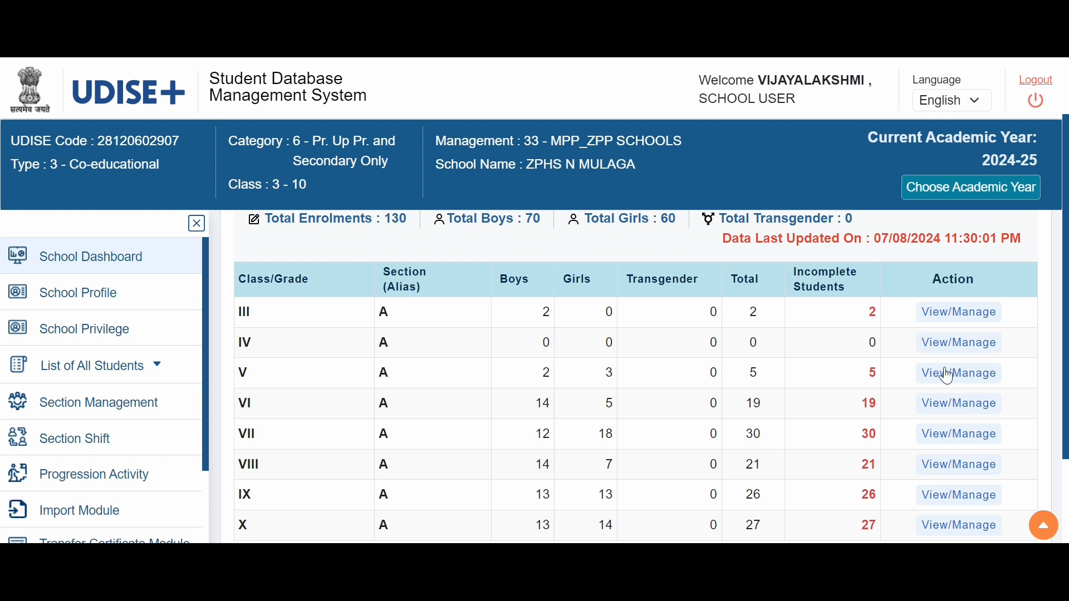
click(974, 444)
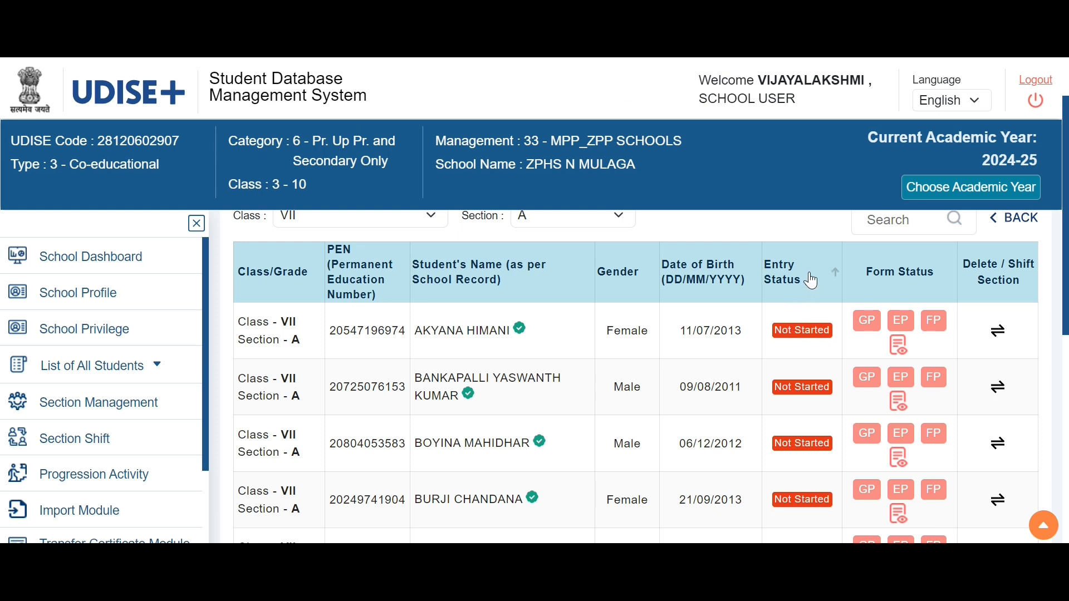
click(870, 326)
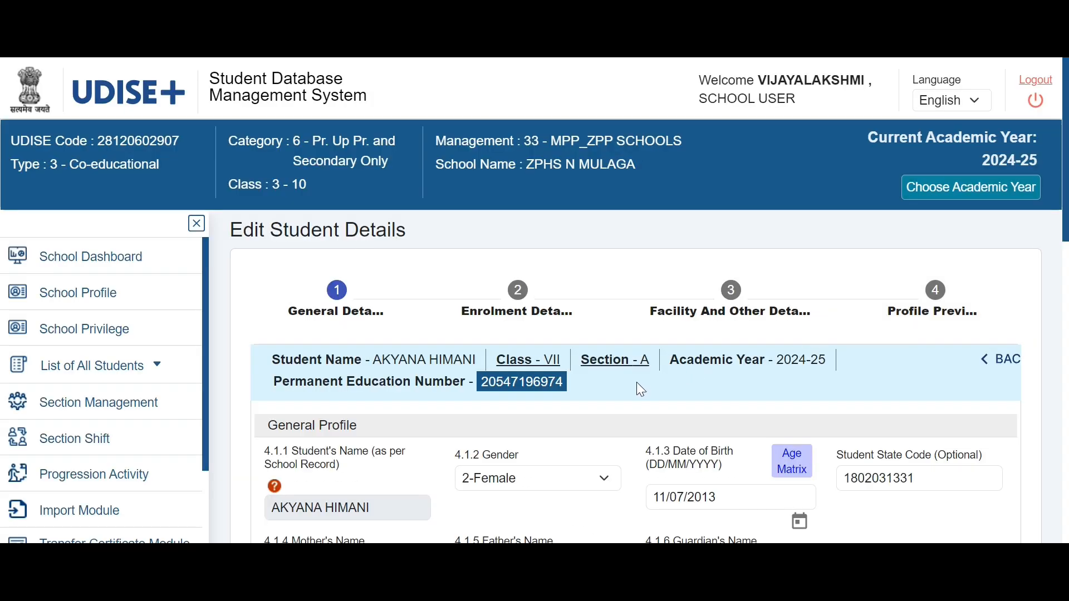
Select 2-Female as the student's gender and go to the date of birth field.
scroll(636, 389, down, 3)
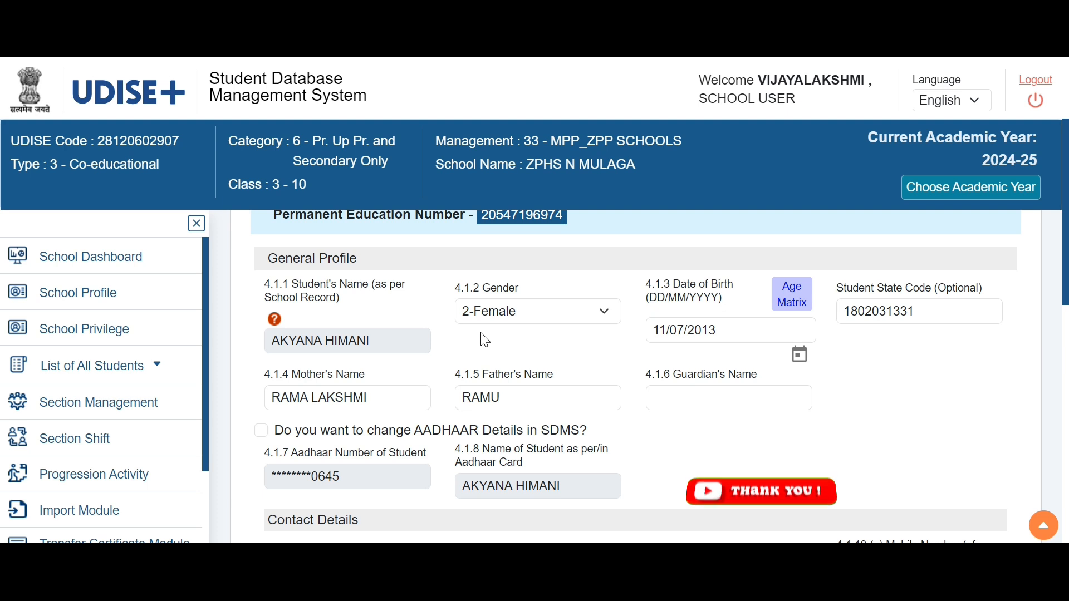
click(599, 320)
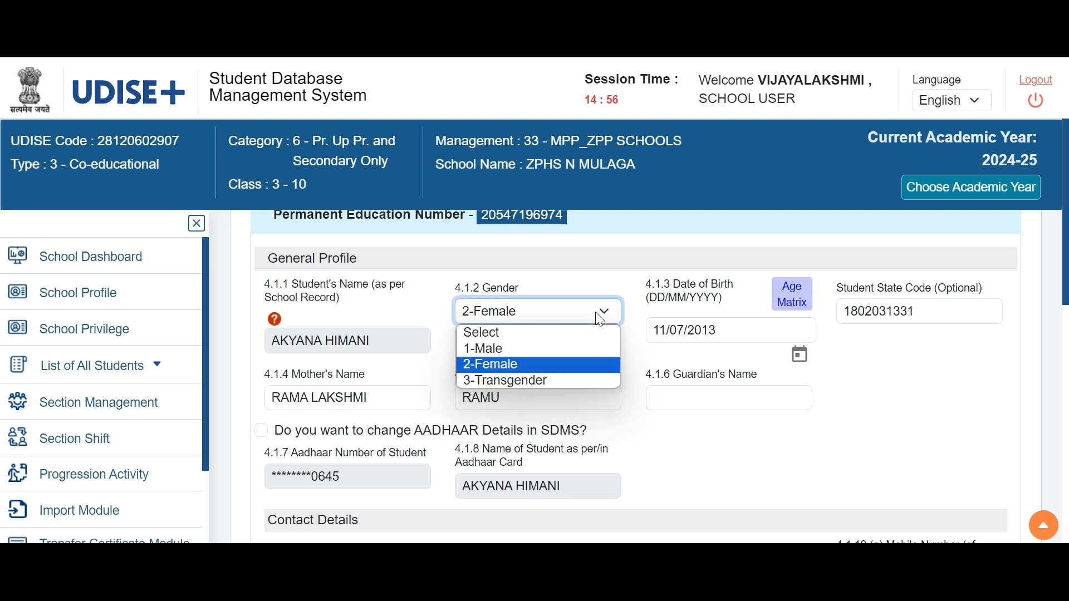
click(476, 363)
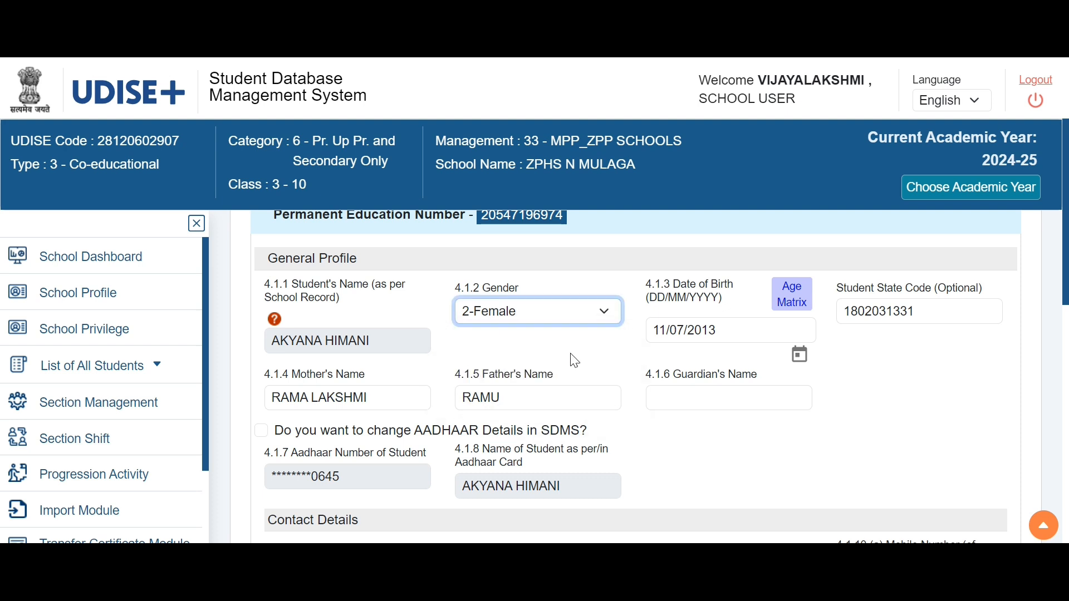
click(727, 333)
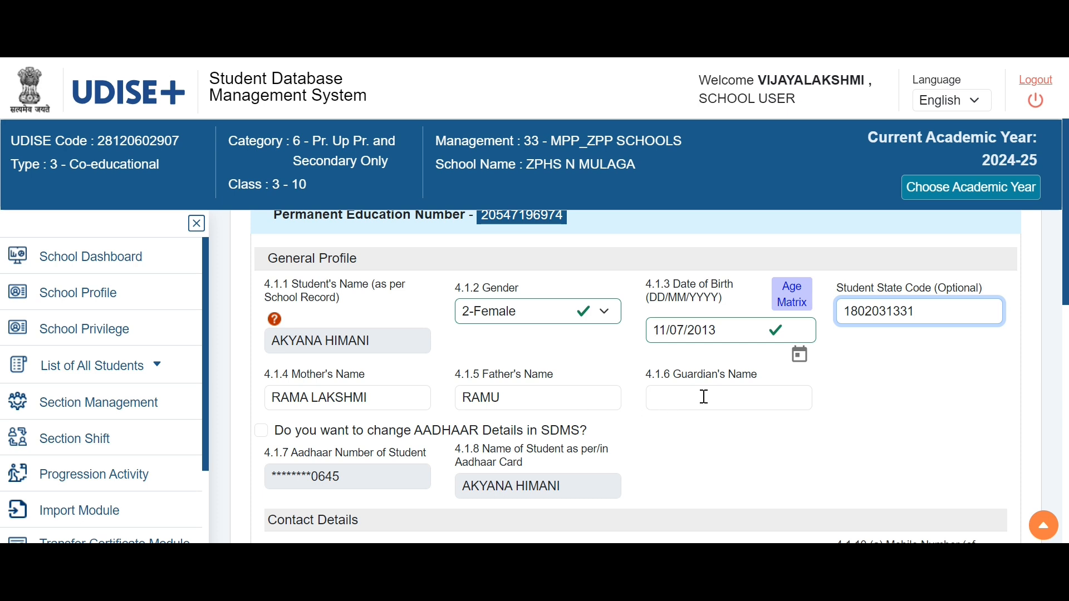
Review the student's Aadhaar, contact and additional details through to the end of the general profile form.
scroll(704, 397, down, 1)
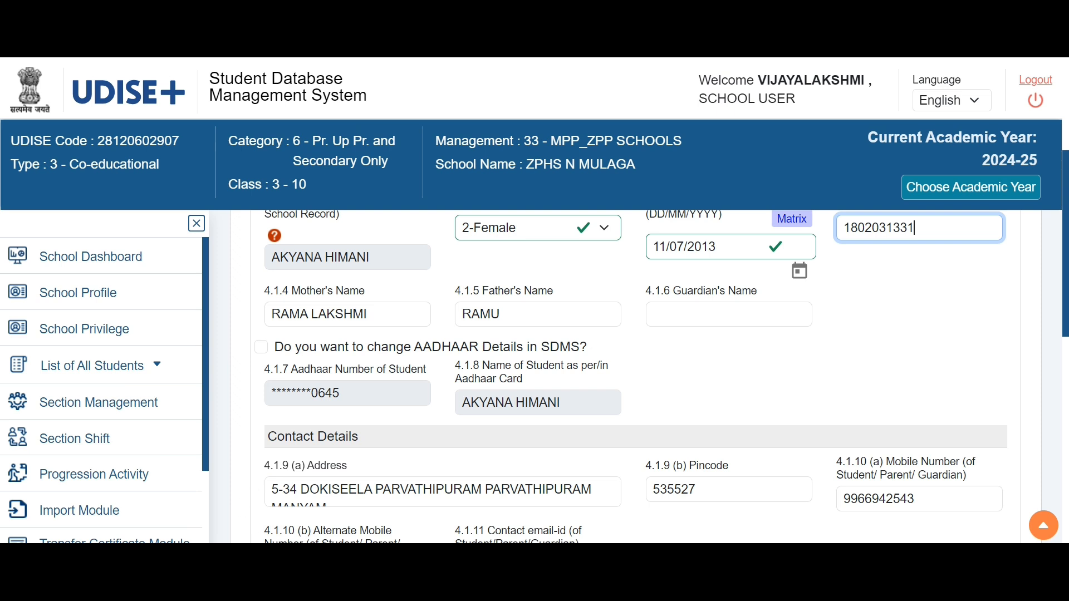
click(391, 398)
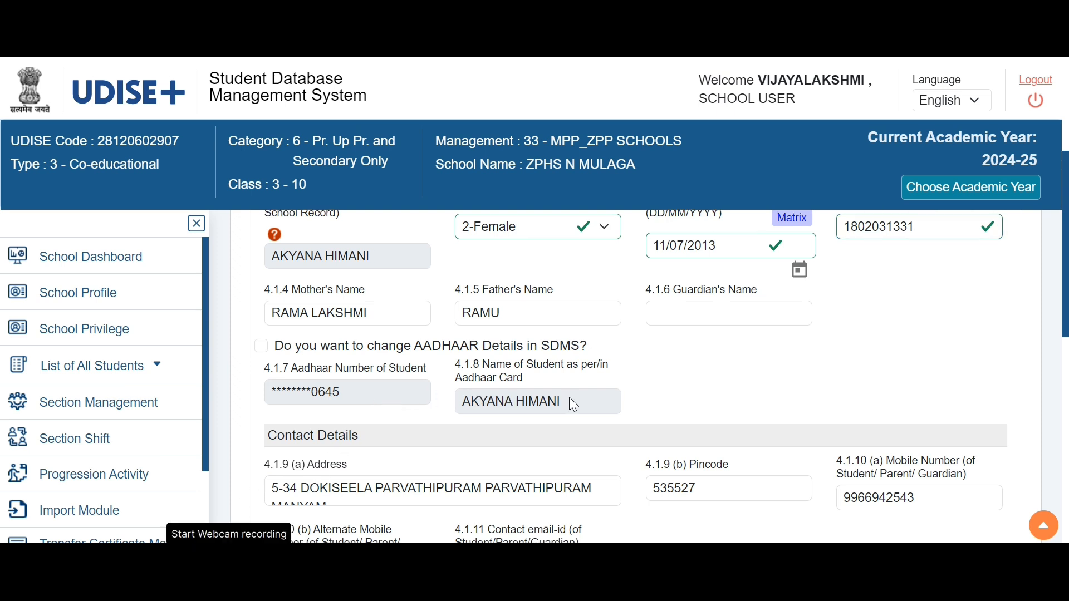
scroll(570, 401, down, 1)
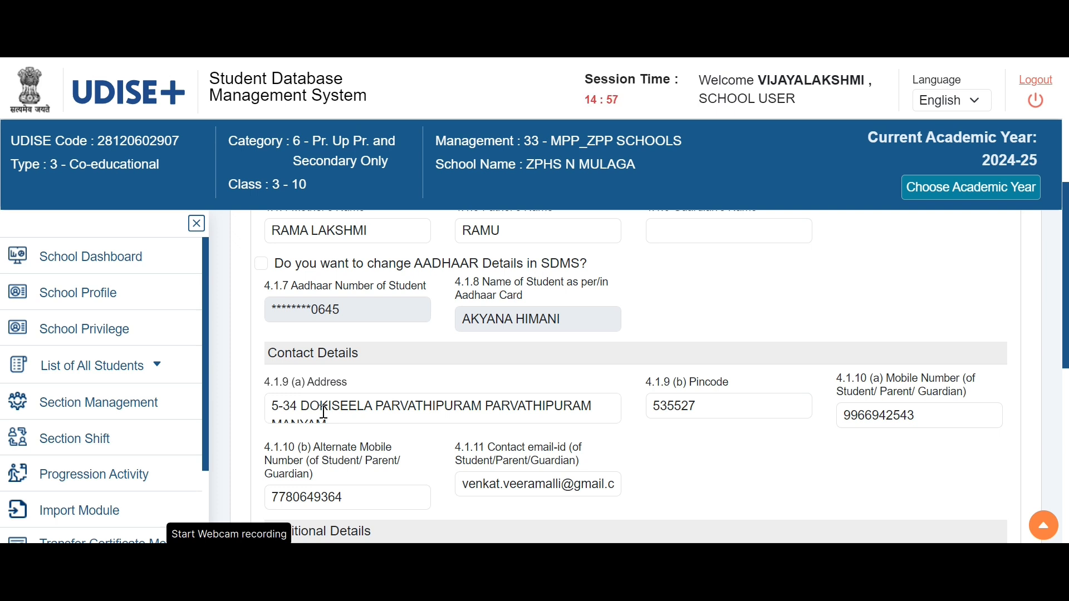
scroll(324, 412, down, 1)
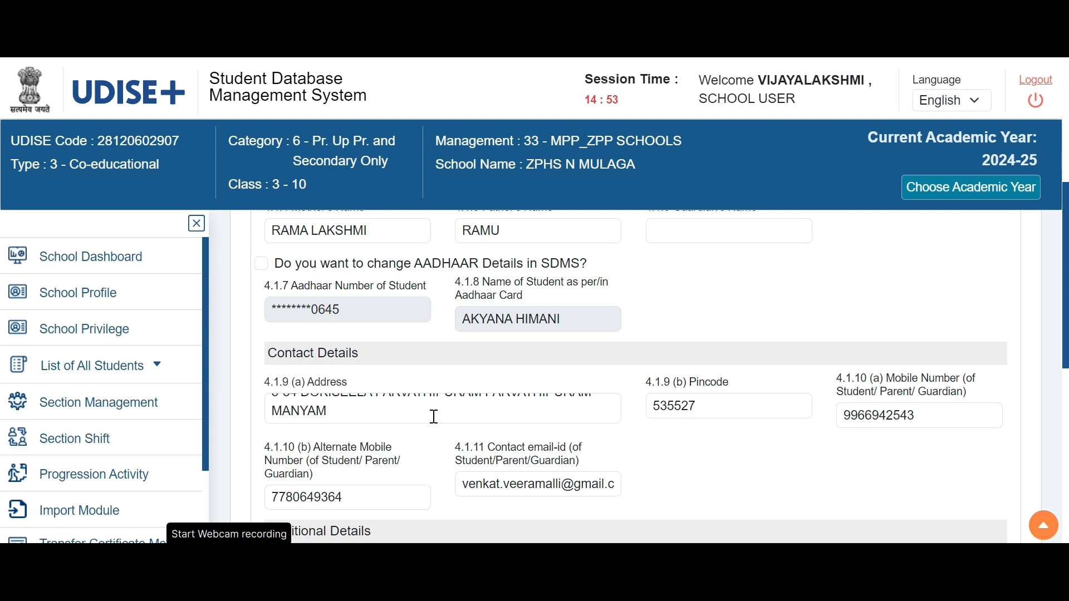
scroll(479, 407, down, 1)
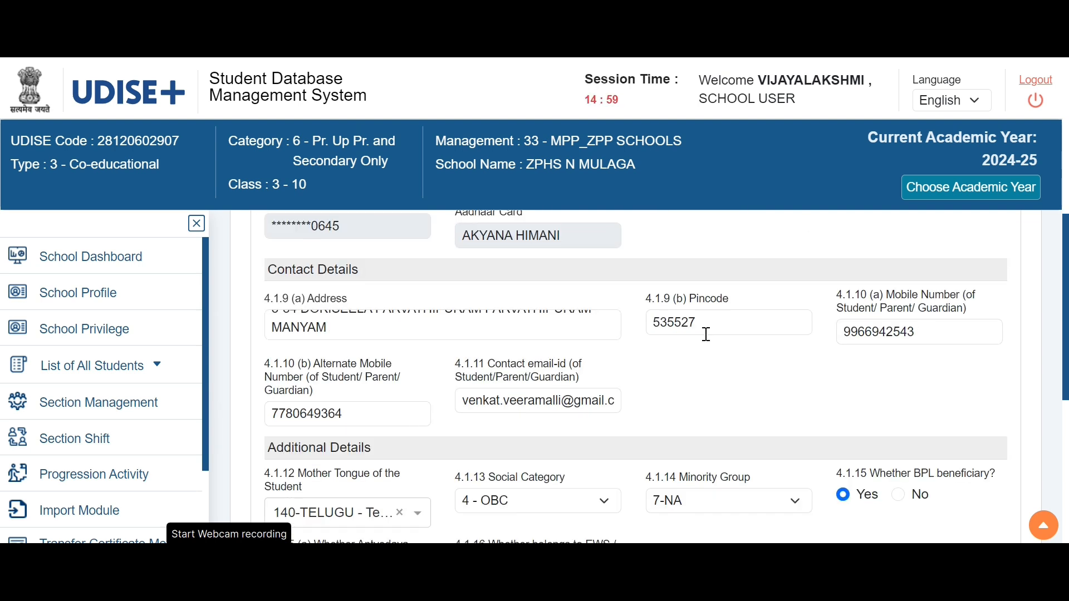
scroll(705, 334, down, 1)
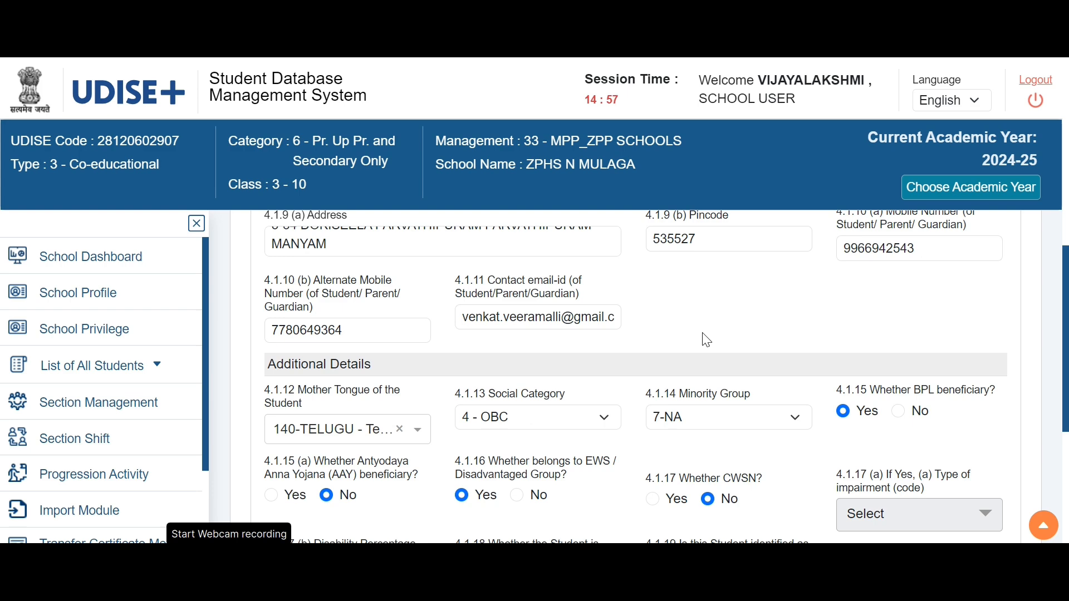
scroll(706, 339, down, 3)
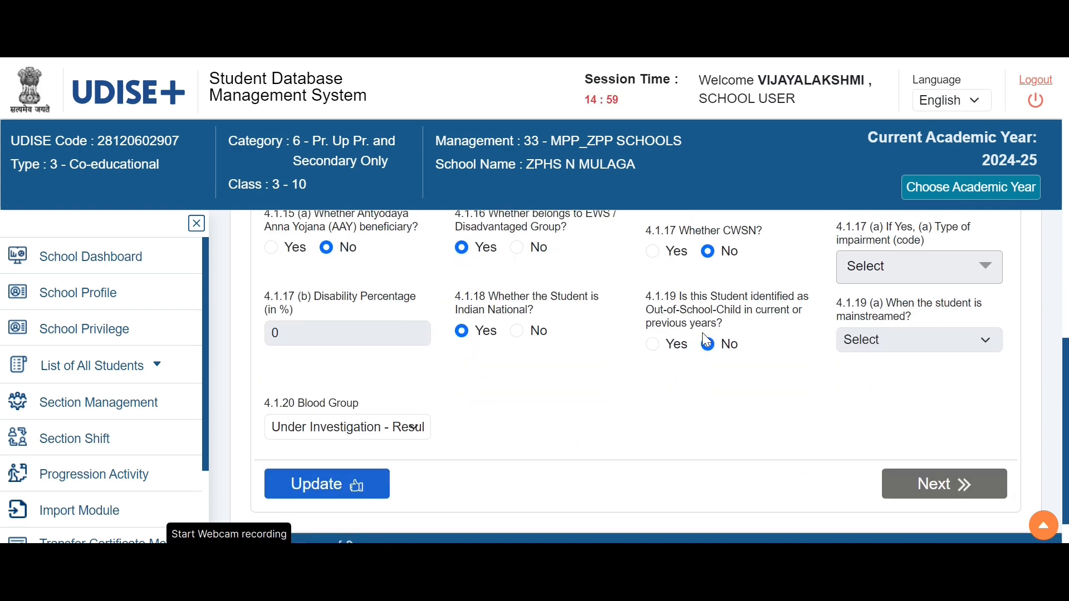
Select 140-TELUGU - Telugu as the student's mother tongue in the additional details.
scroll(707, 340, up, 2)
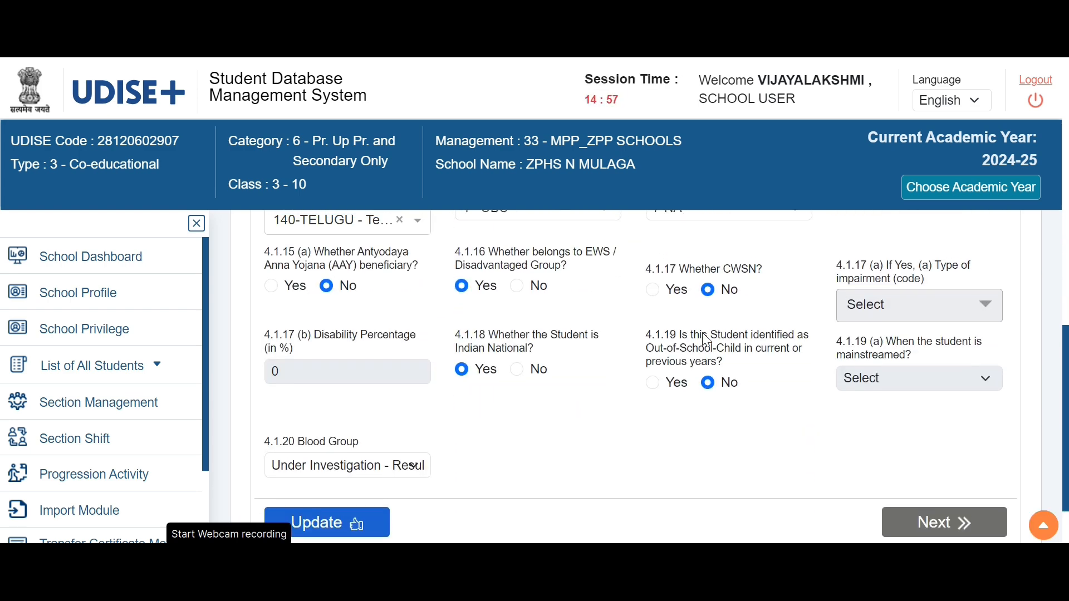
scroll(707, 340, up, 1)
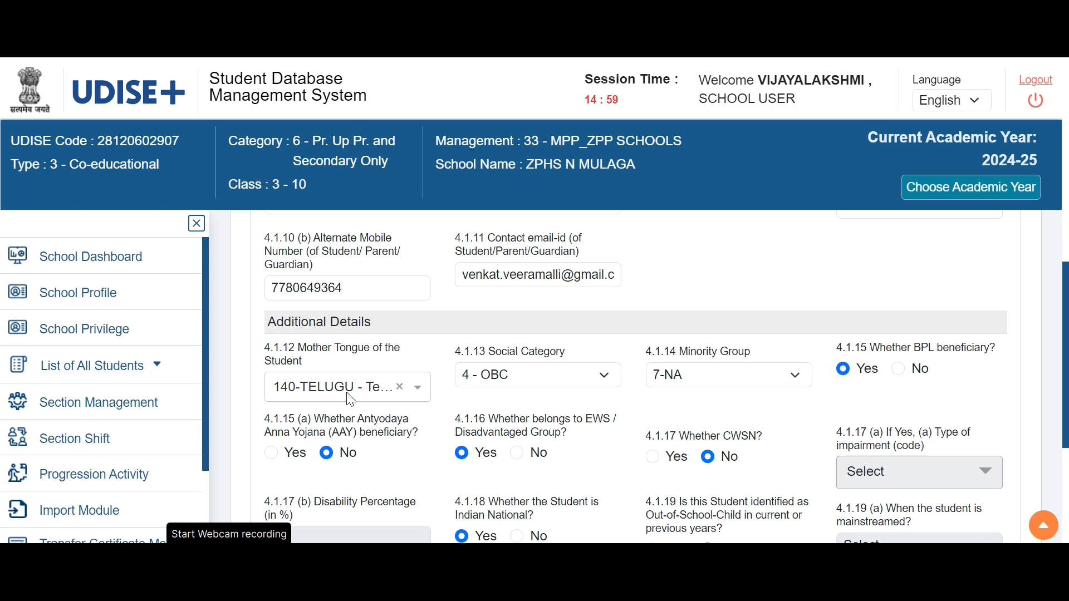
click(419, 390)
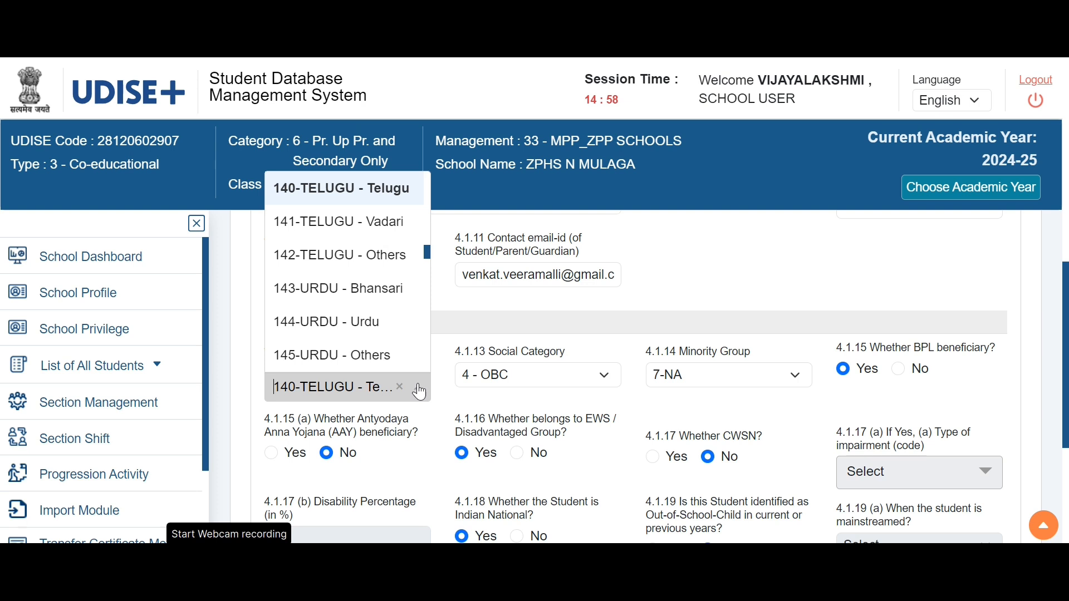
click(370, 189)
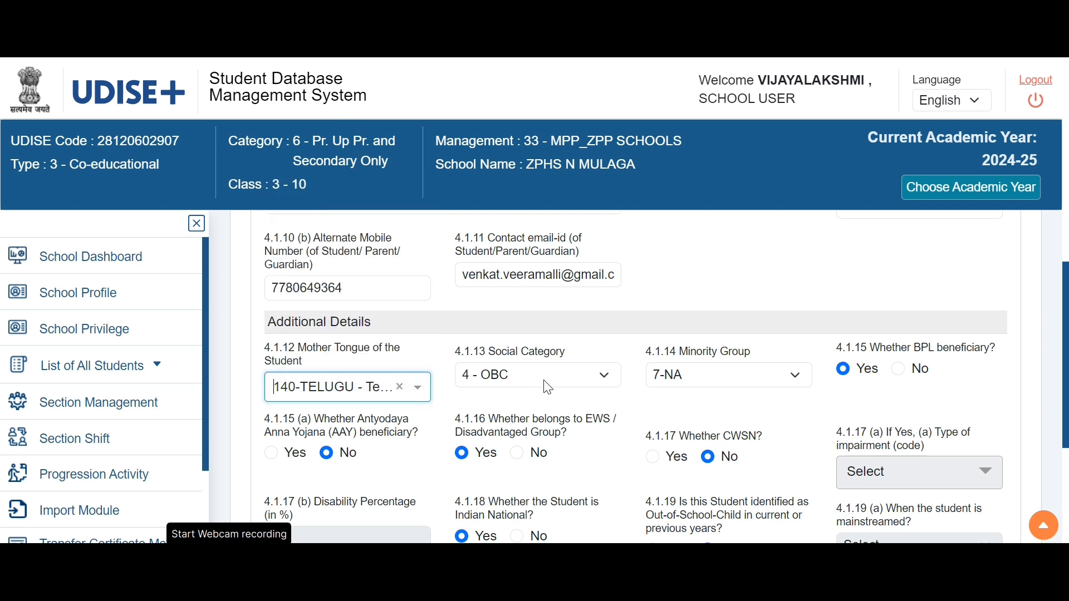
Select 4 - OBC as the social category and 7-NA as the minority group.
click(610, 379)
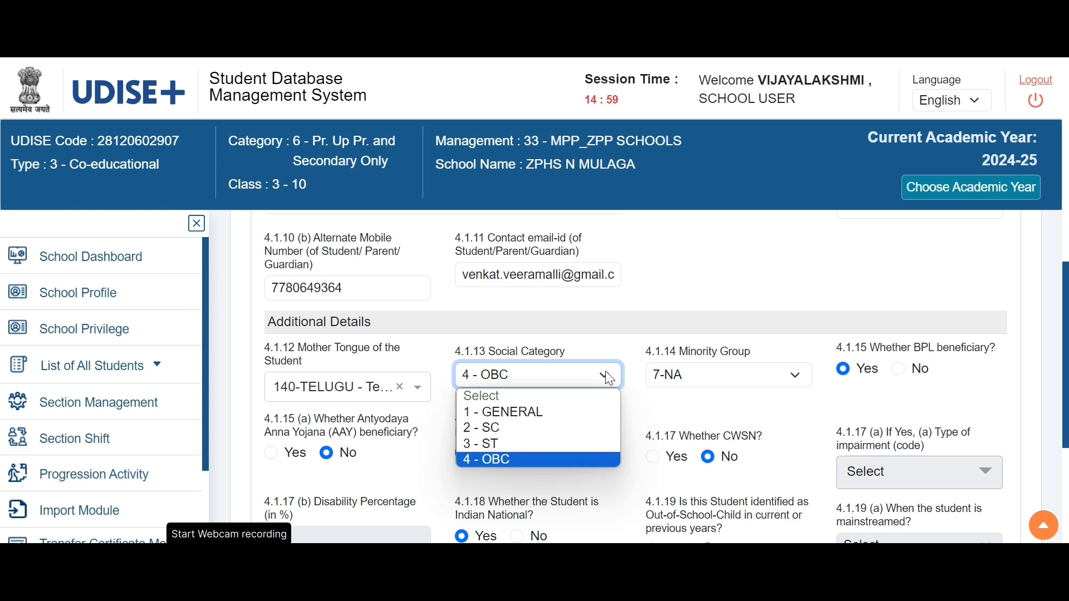
click(526, 456)
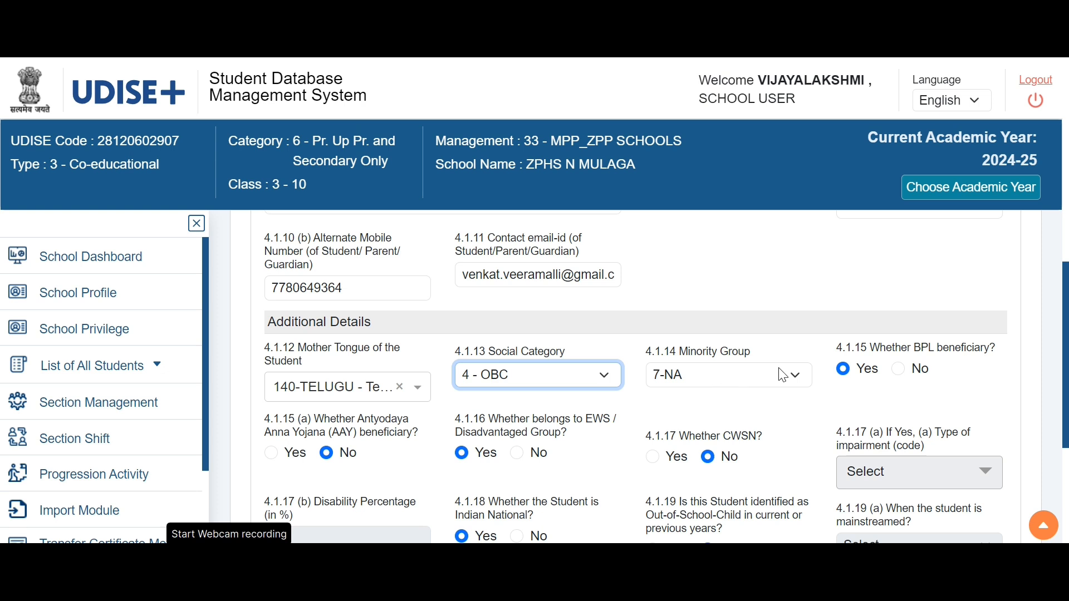
click(798, 377)
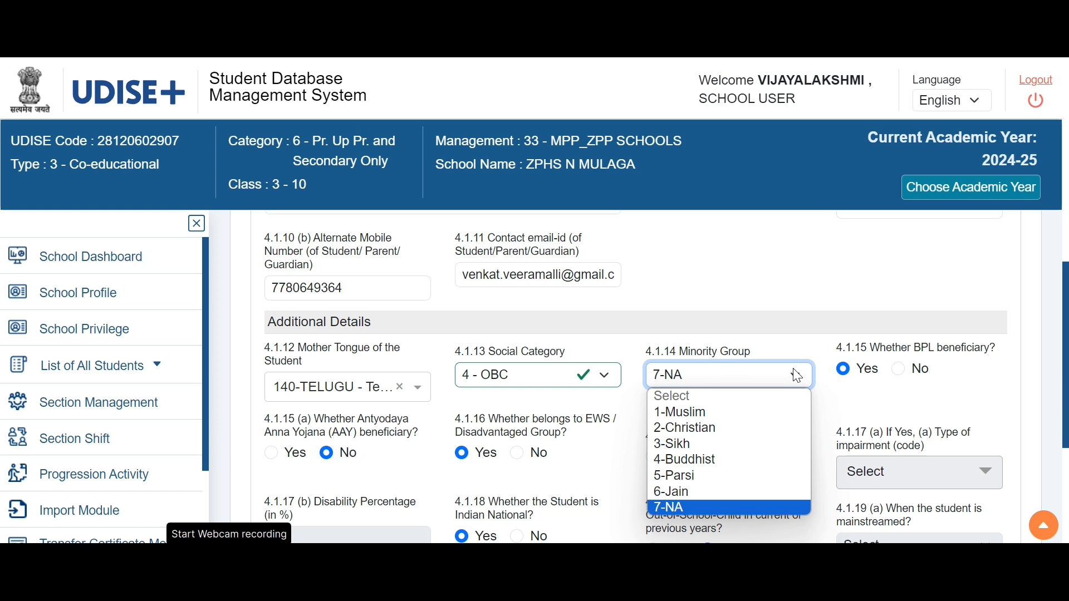
click(699, 507)
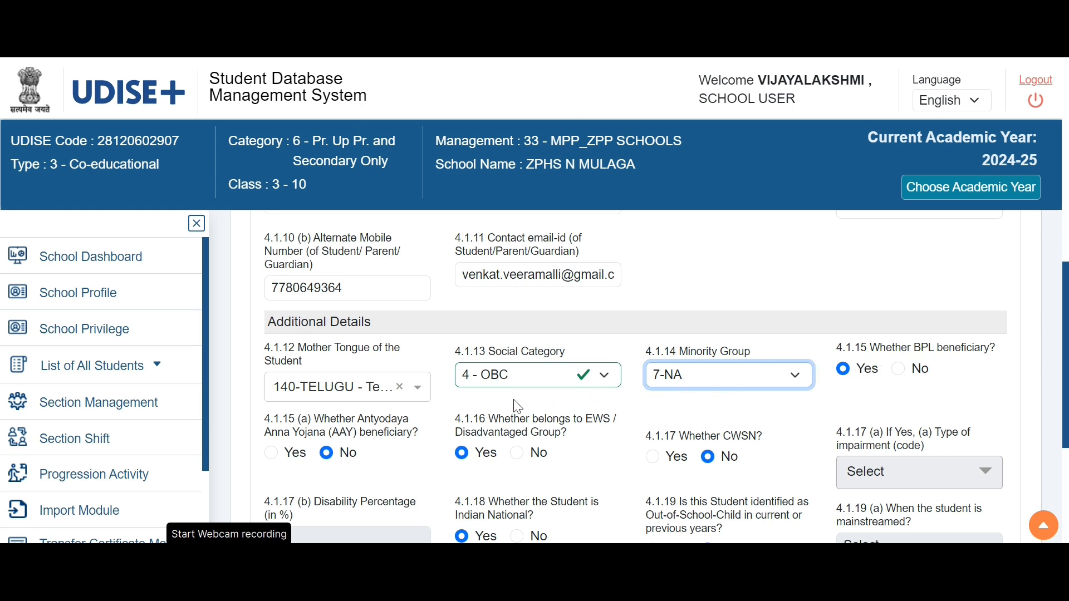
Set Whether CWSN to Yes to view the impairment types, and set it back to No.
scroll(517, 407, down, 2)
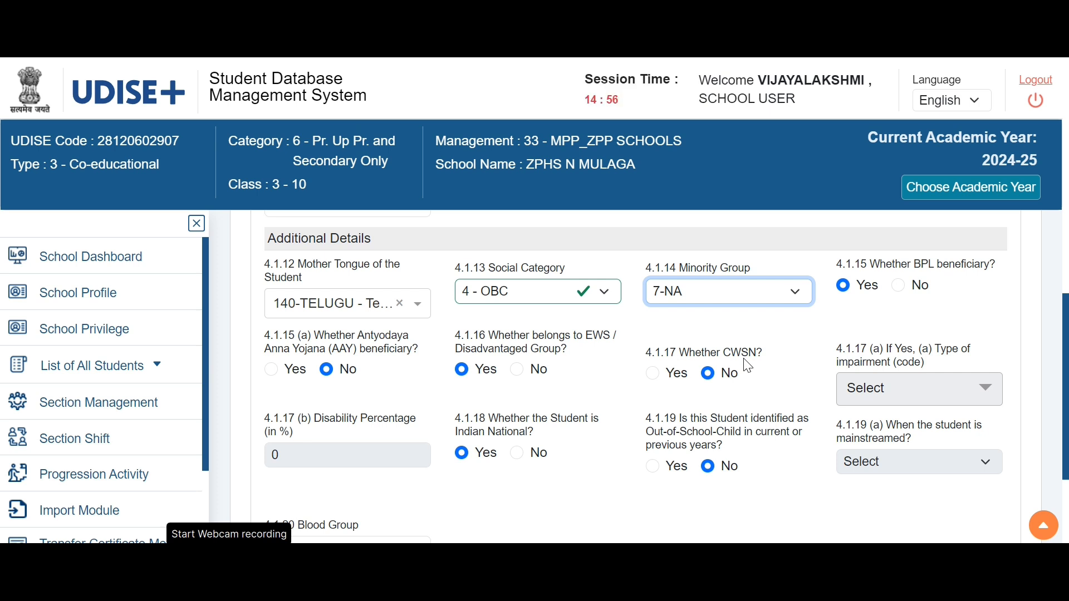
click(652, 376)
click(986, 392)
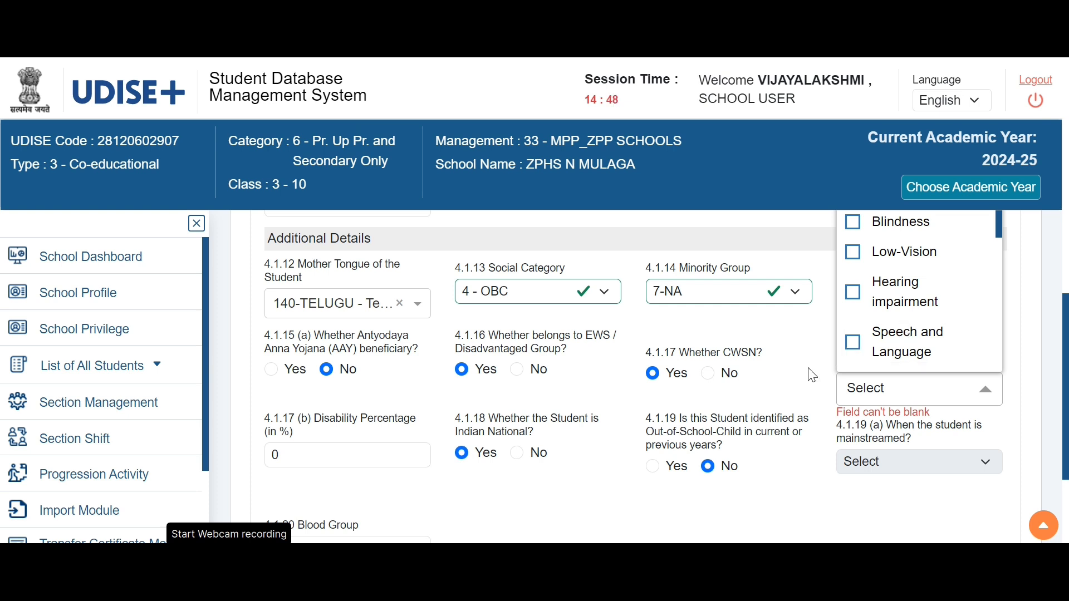
click(708, 374)
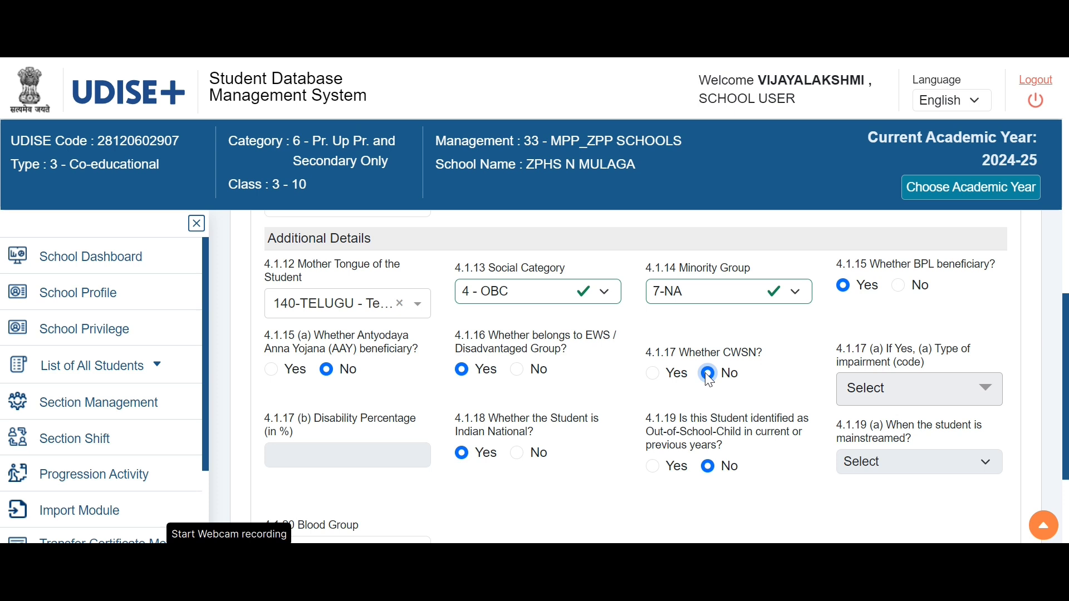
Set the student's blood group to Under Investigation - Result will be updated soon.
scroll(569, 424, down, 2)
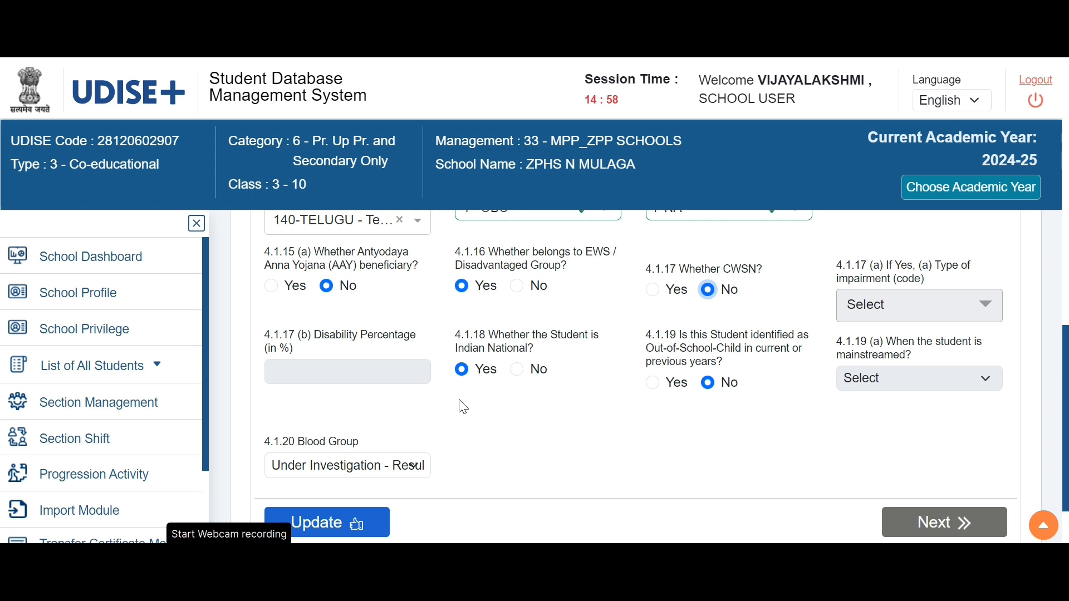
scroll(463, 406, down, 2)
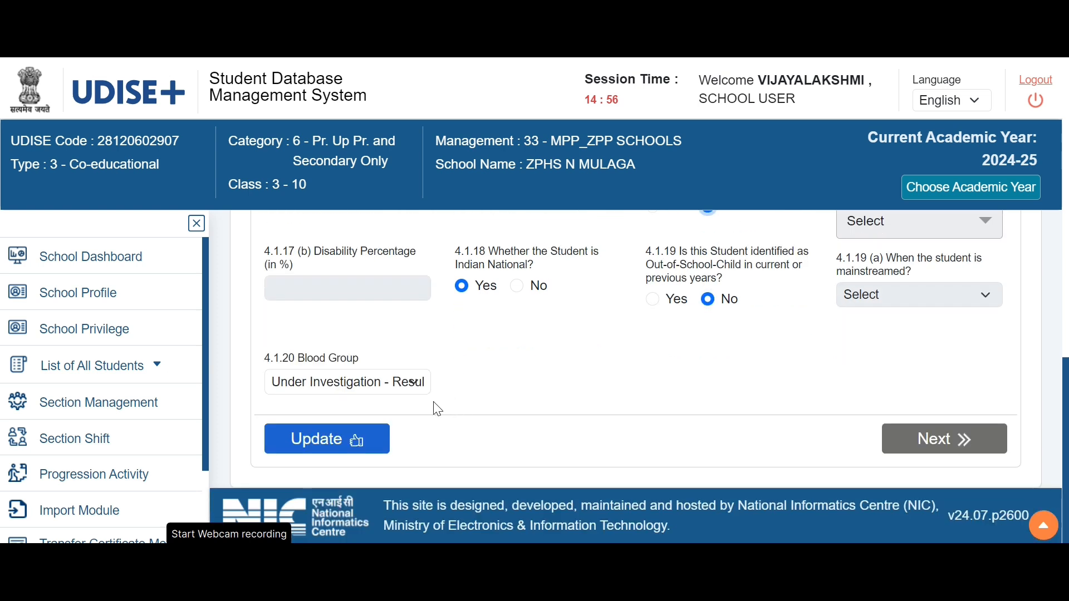
click(381, 384)
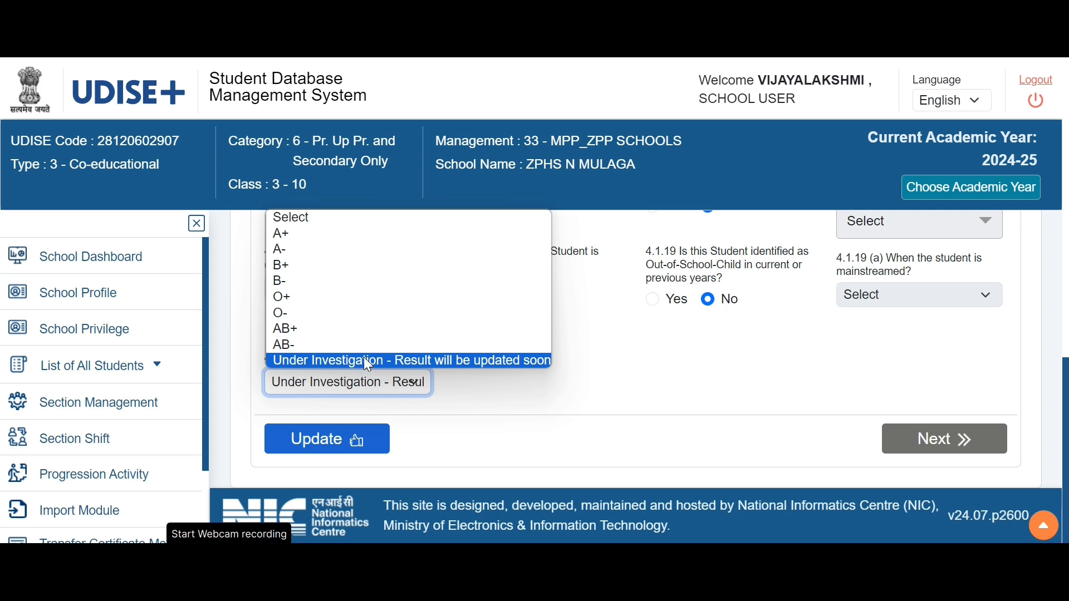
click(365, 360)
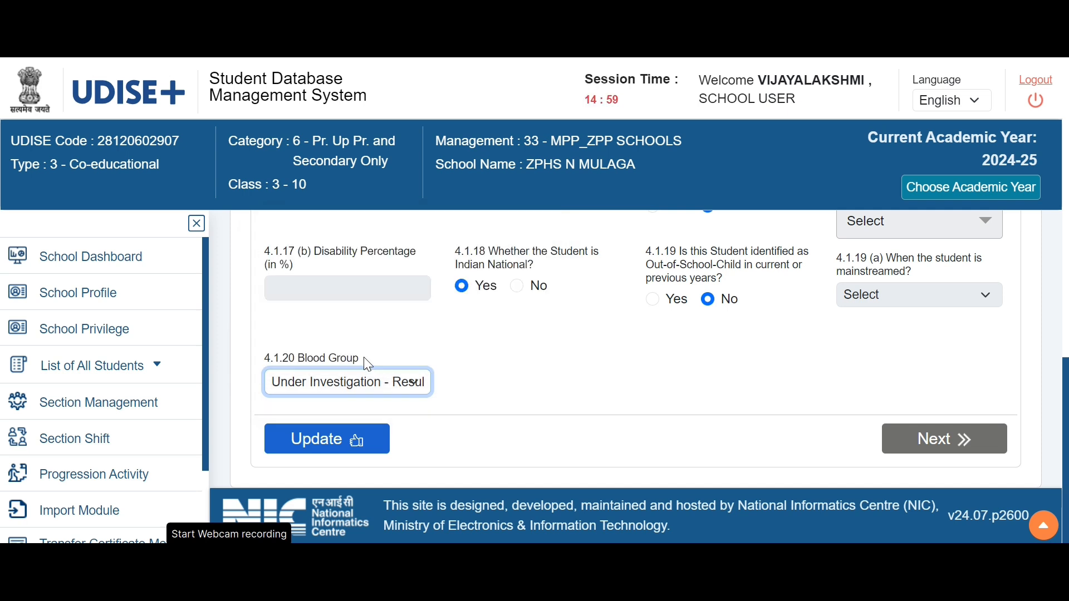
Save the updated general details, confirming the change of CWSN to No, and continue to the enrolment details.
click(321, 452)
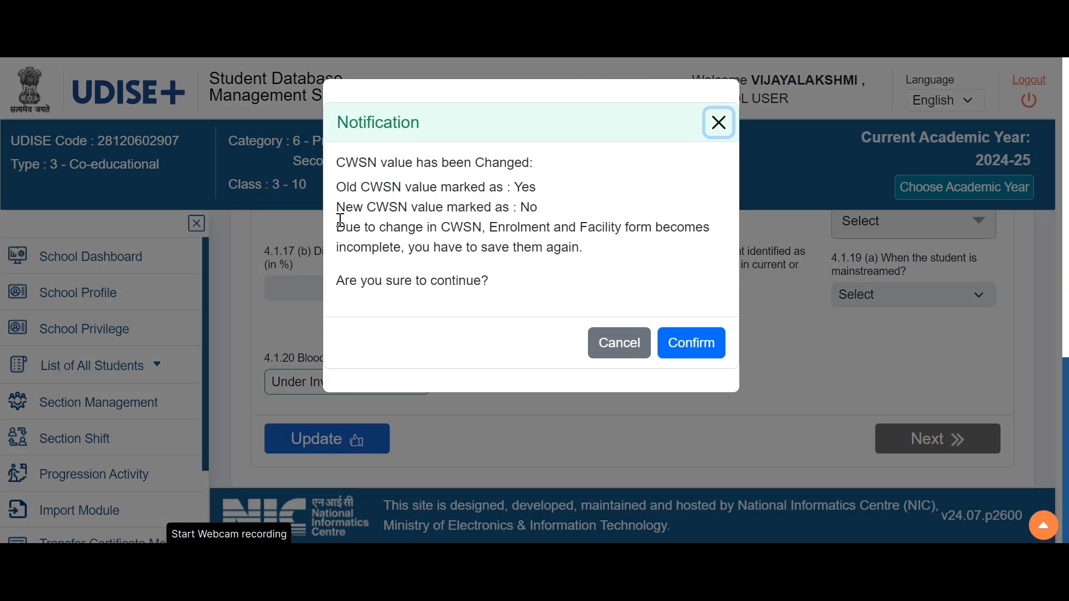
click(697, 354)
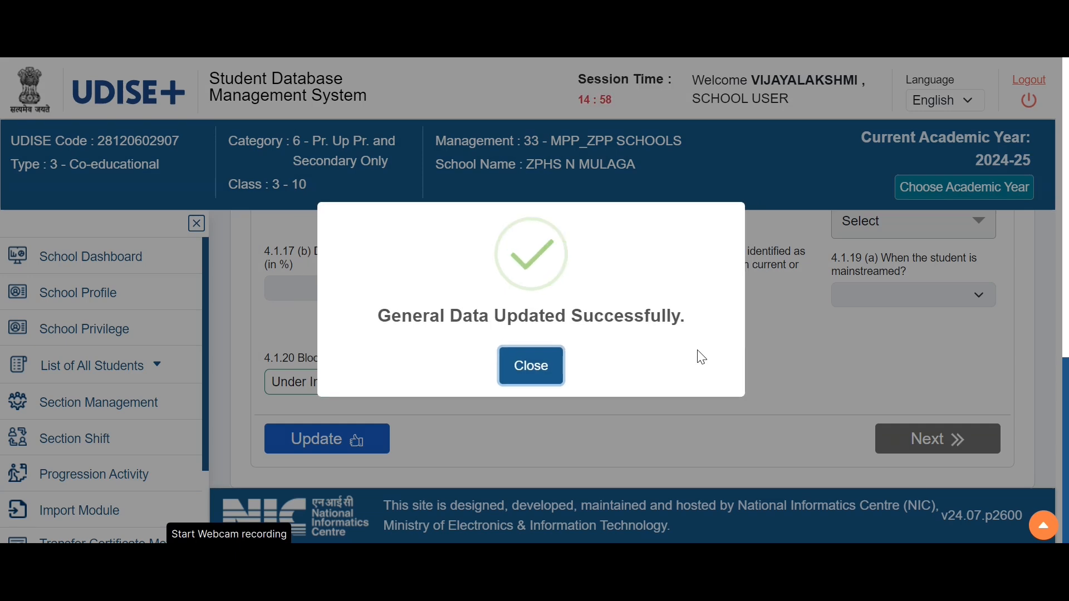
click(543, 367)
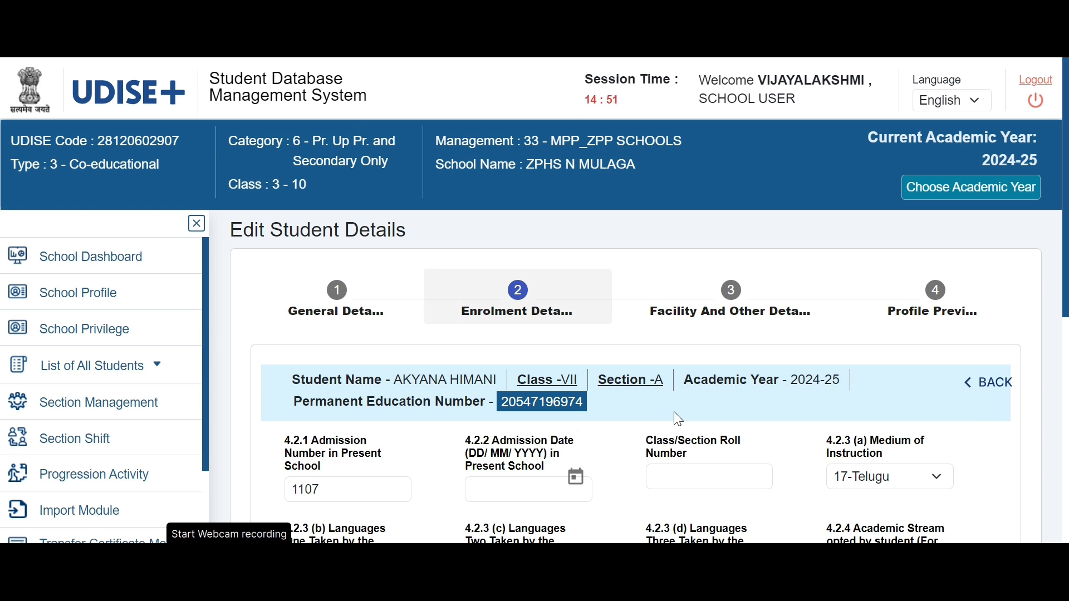
Review the admission number, admission date, roll number and medium of instruction fields in the enrolment details.
scroll(678, 418, down, 1)
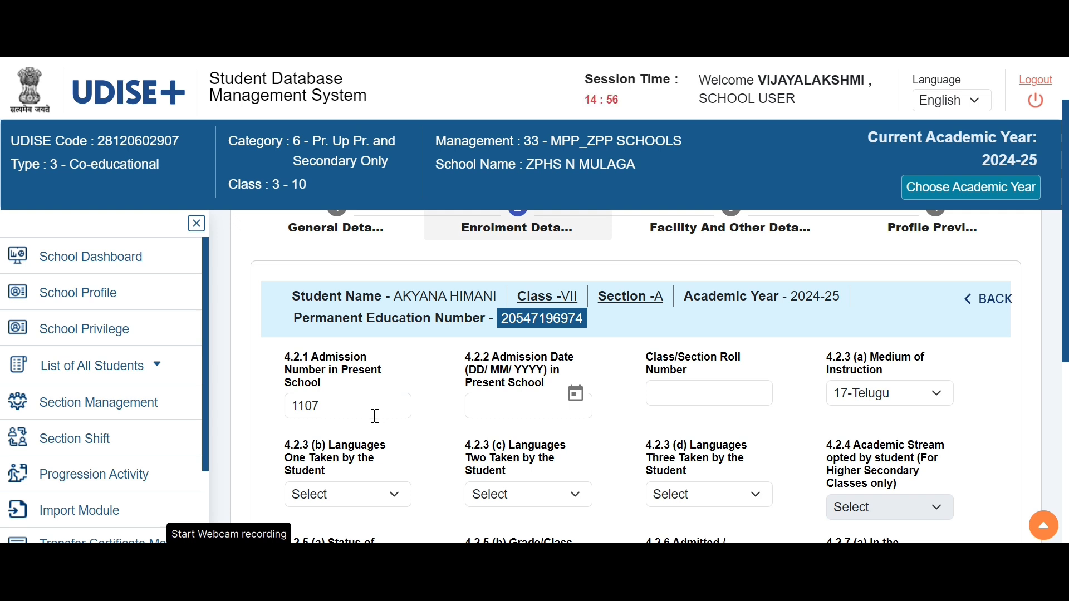
click(517, 408)
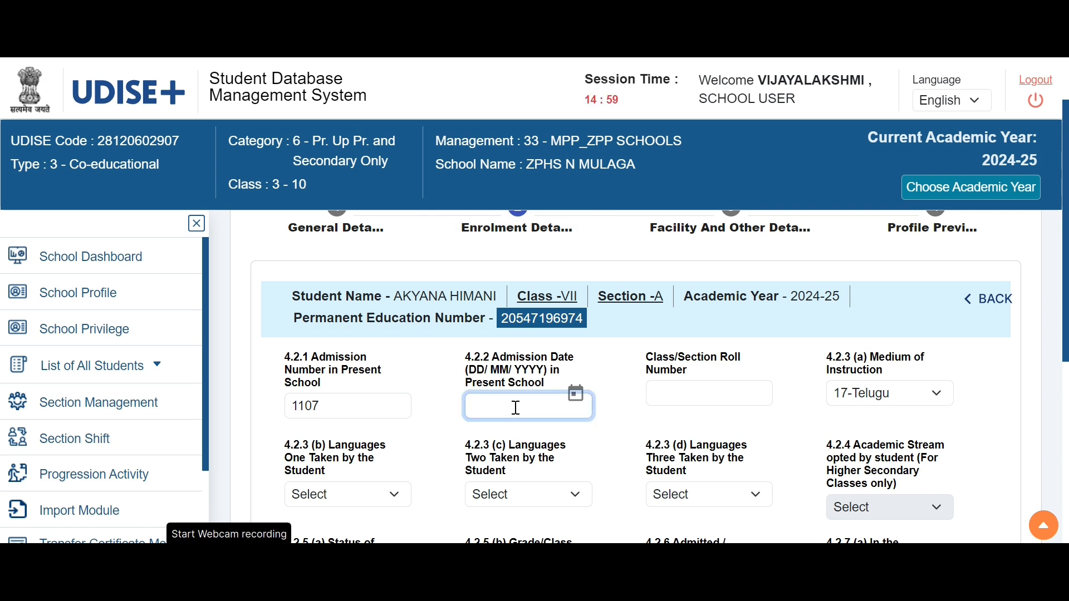
click(673, 396)
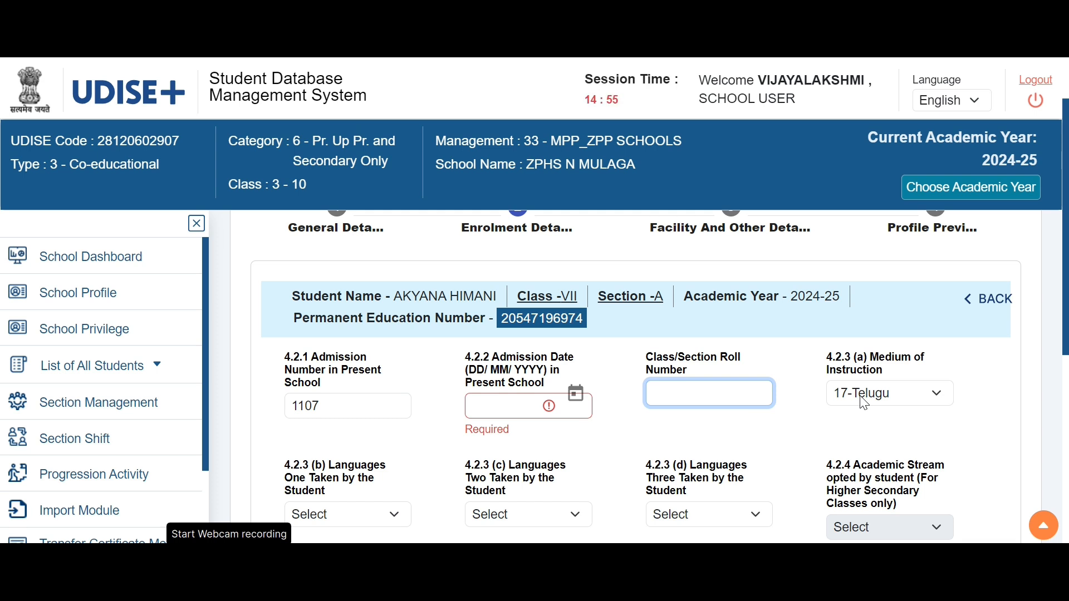
scroll(864, 403, down, 2)
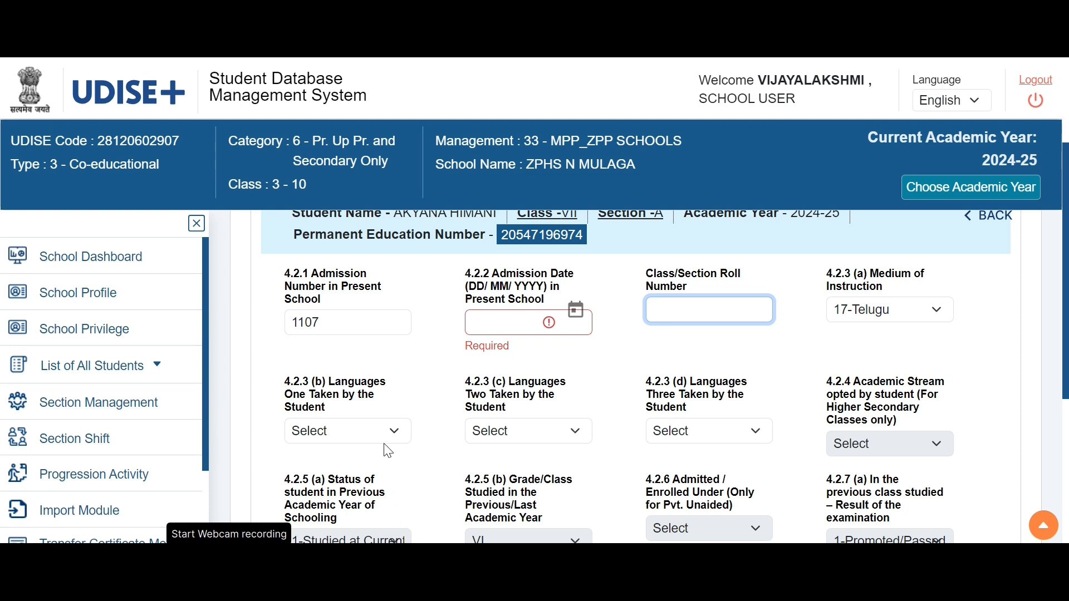
View the options available for languages one, two and three taken by the student without choosing any.
click(397, 433)
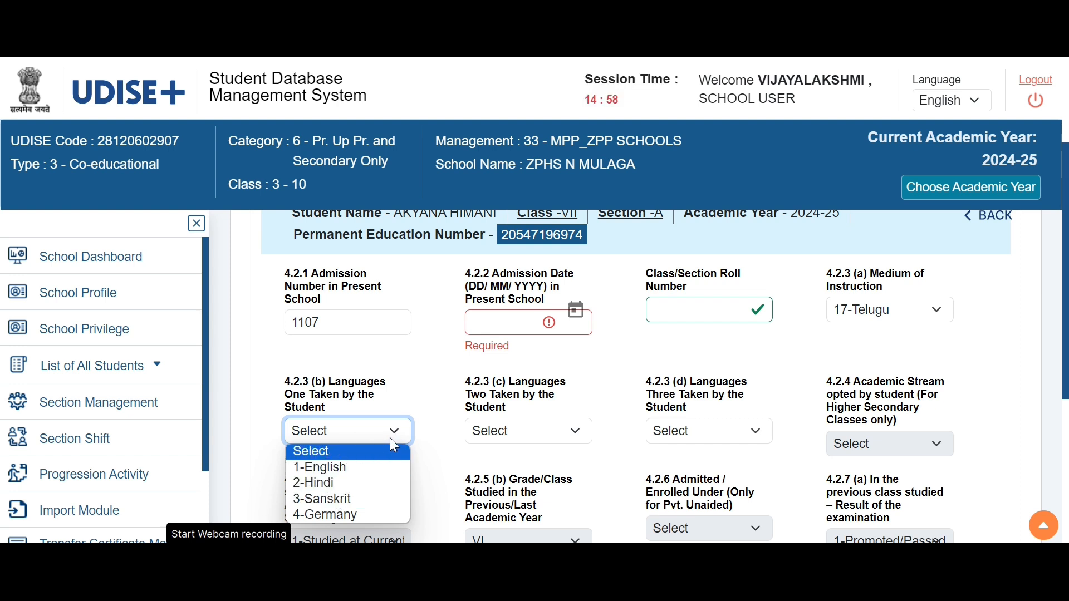
click(424, 410)
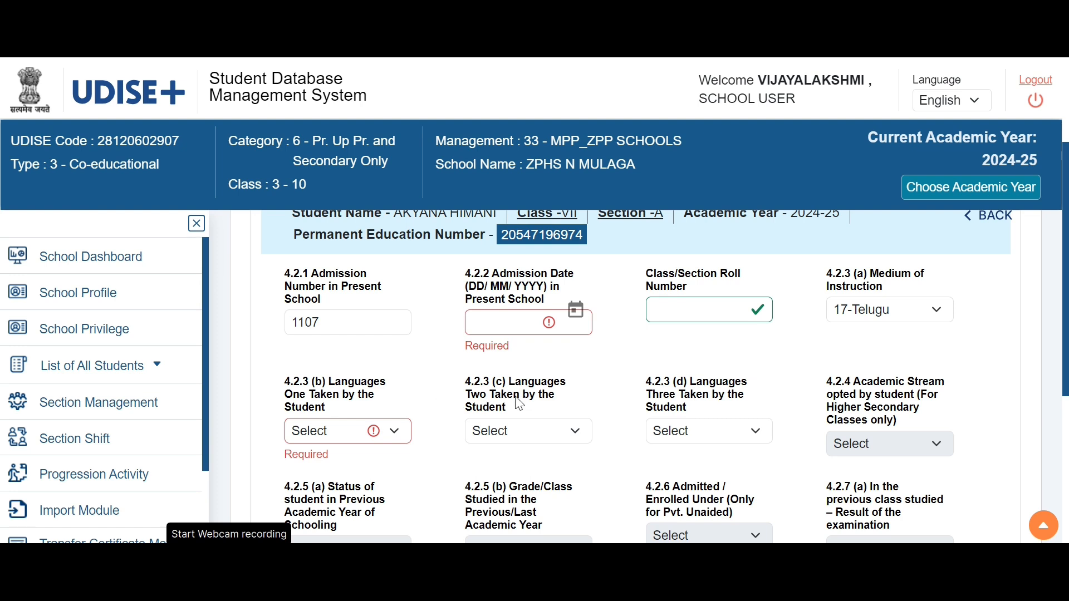
click(576, 440)
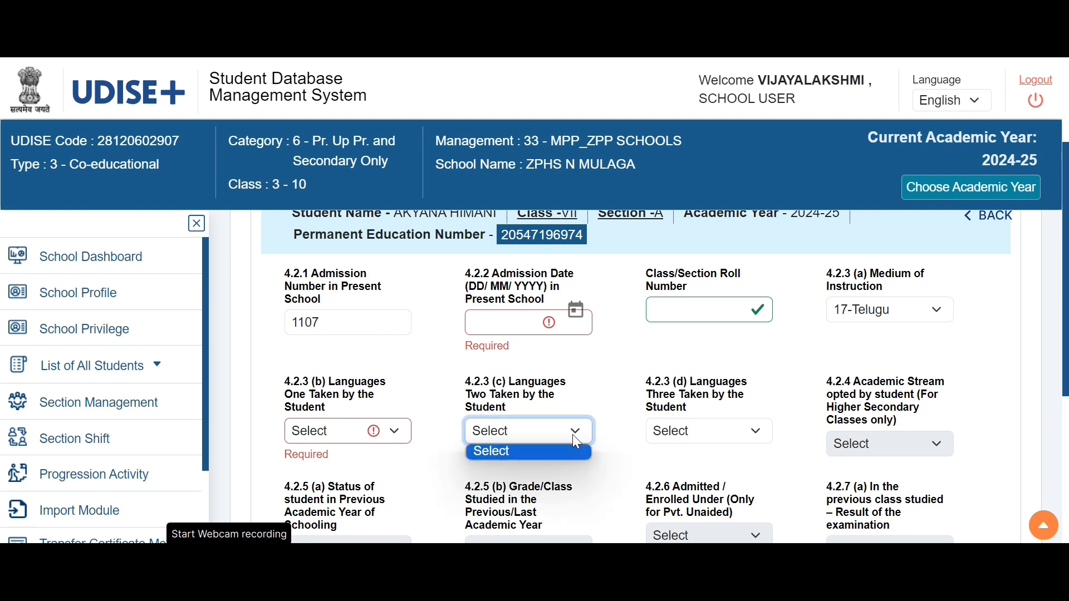
click(578, 432)
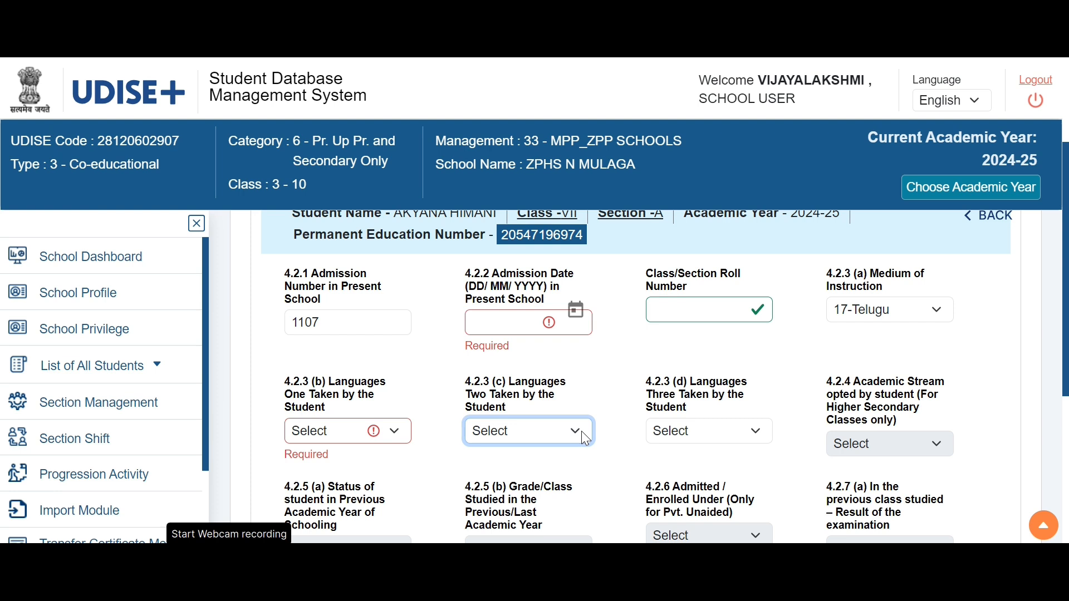
click(746, 433)
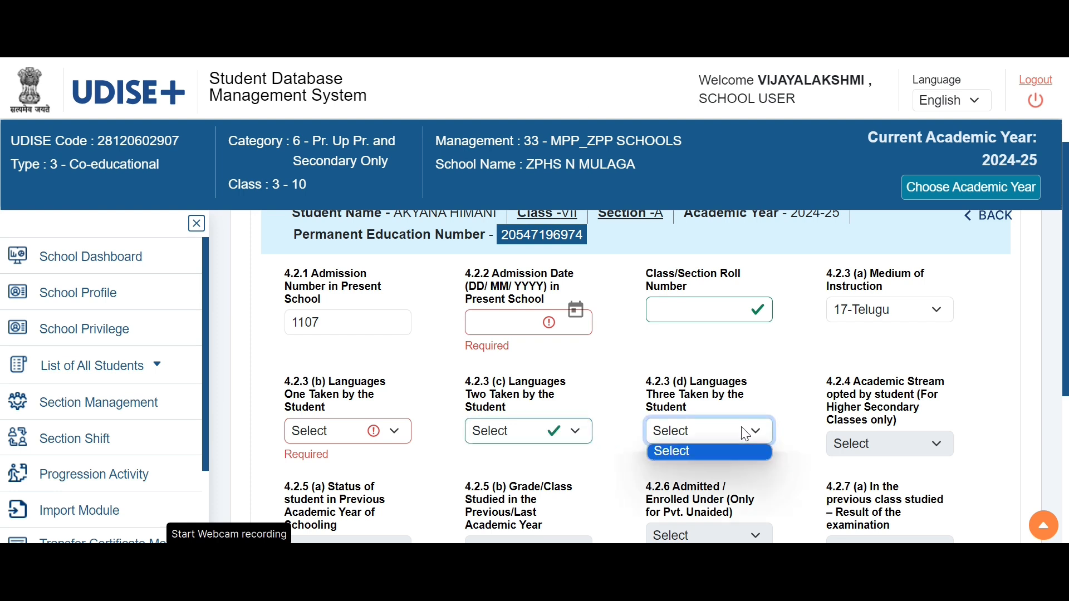
click(746, 432)
Examine the previous academic year's schooling status, class, examination result, marks and attendance in the enrolment details.
scroll(788, 437, down, 3)
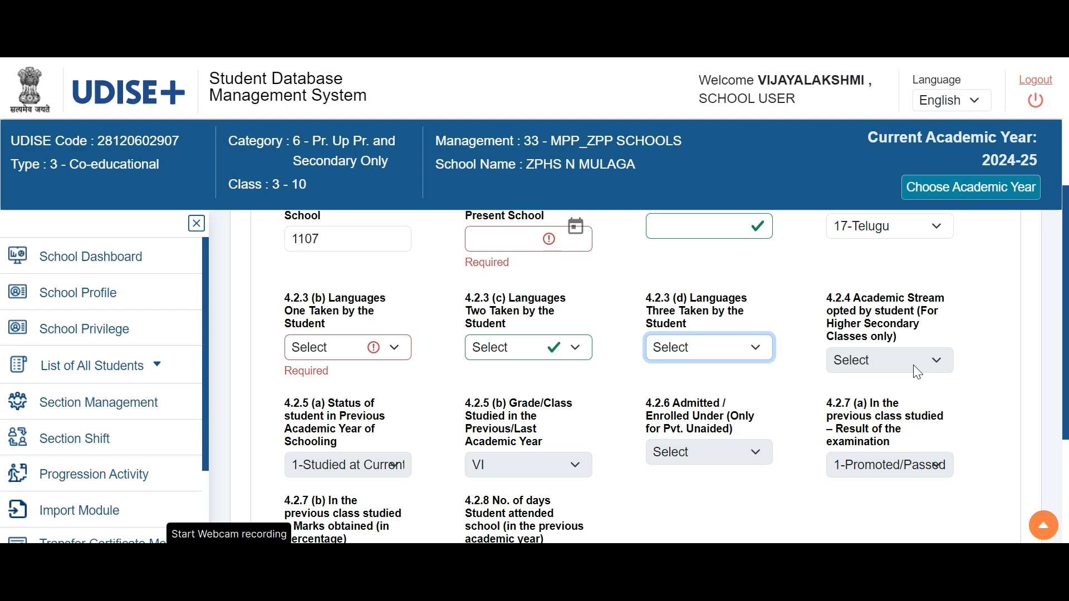
scroll(917, 372, down, 2)
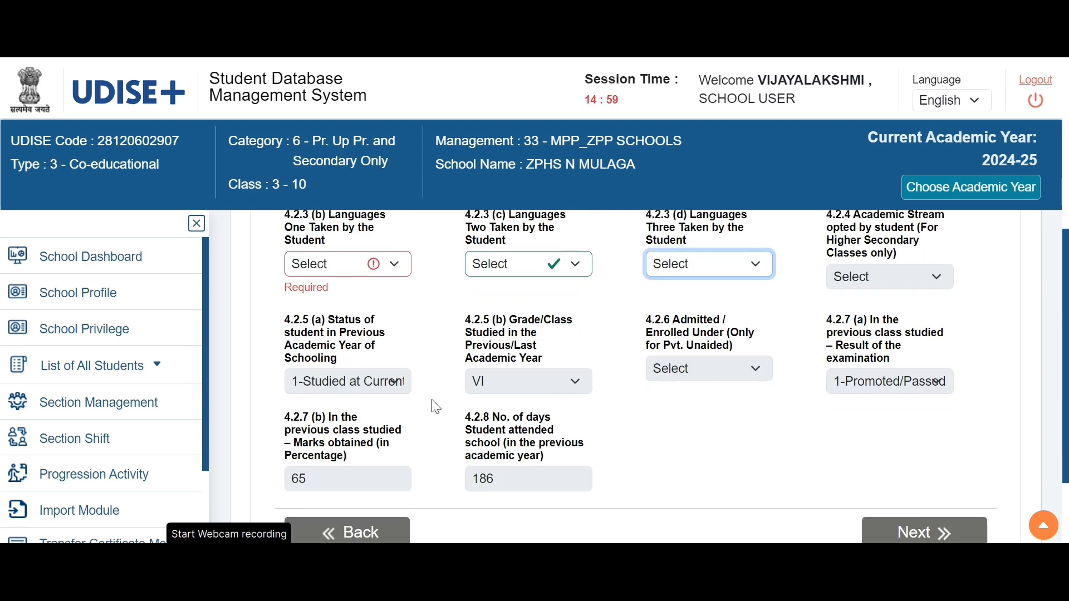
scroll(410, 414, down, 2)
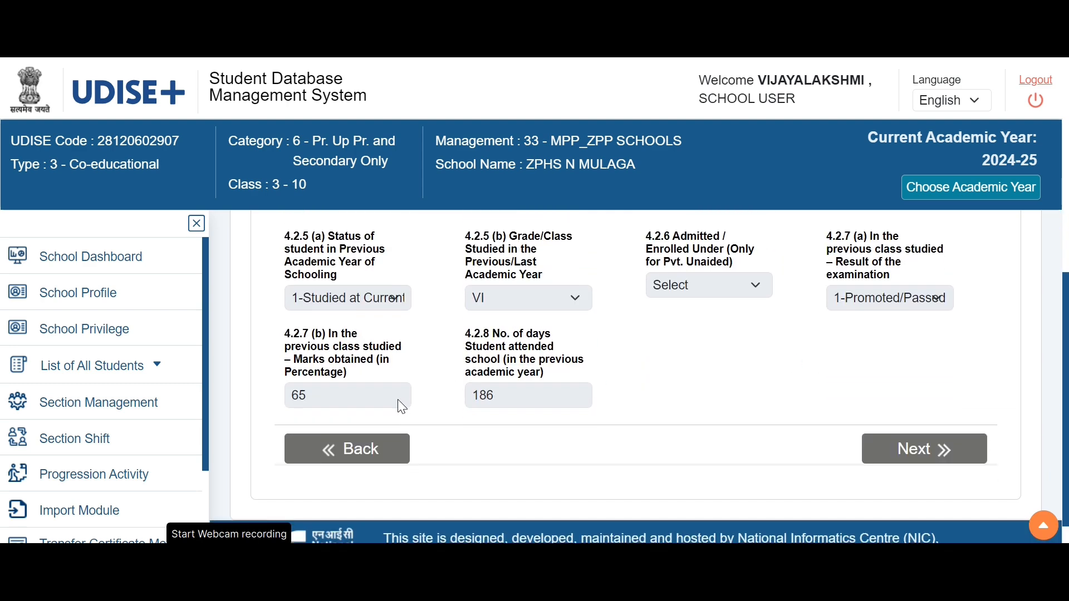
scroll(385, 385, up, 2)
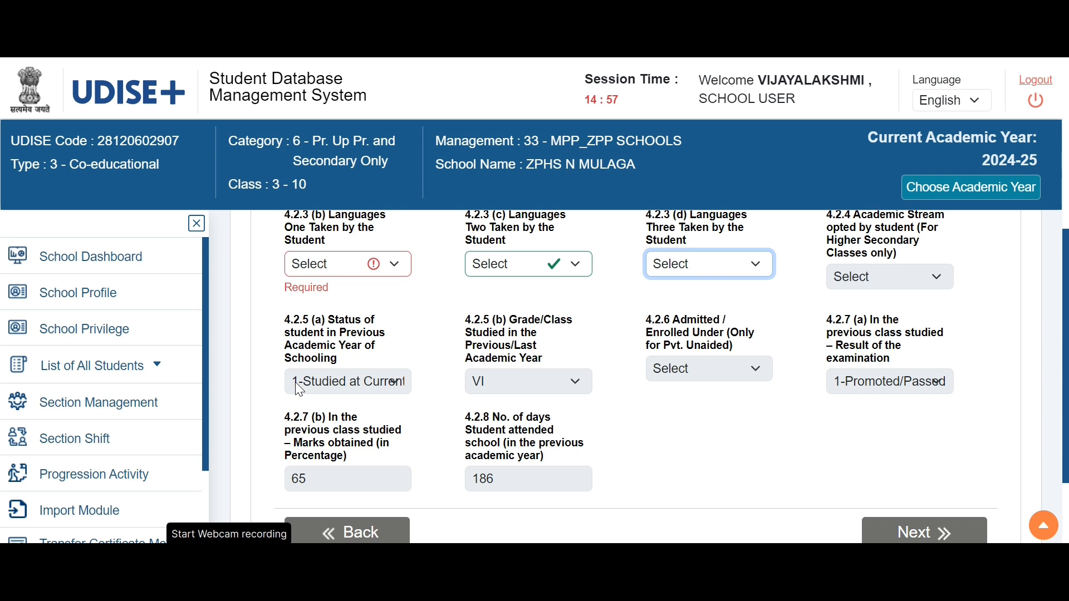
click(372, 374)
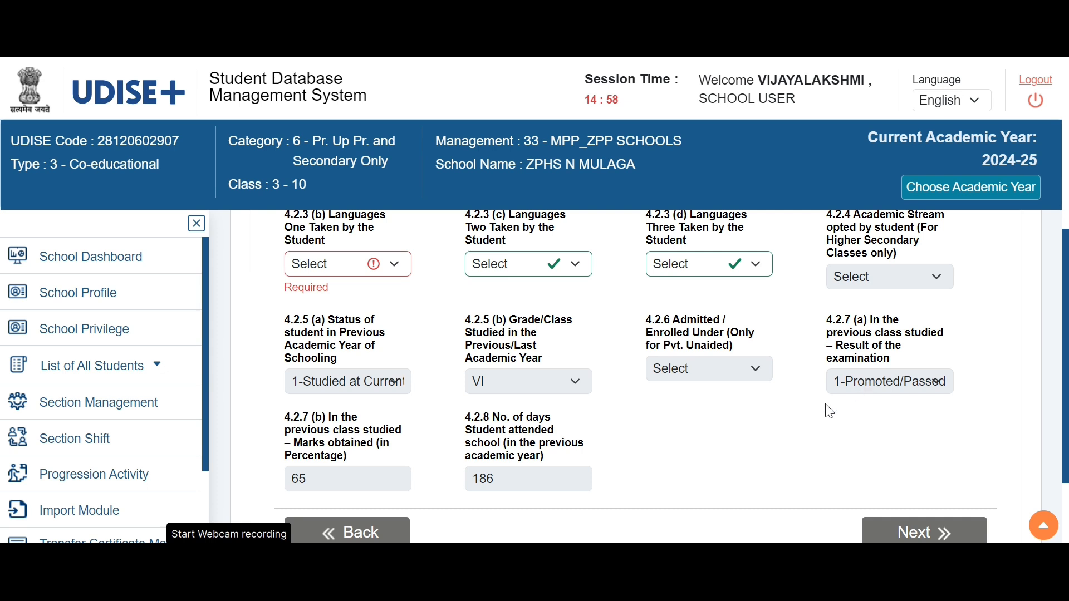
scroll(407, 540, down, 2)
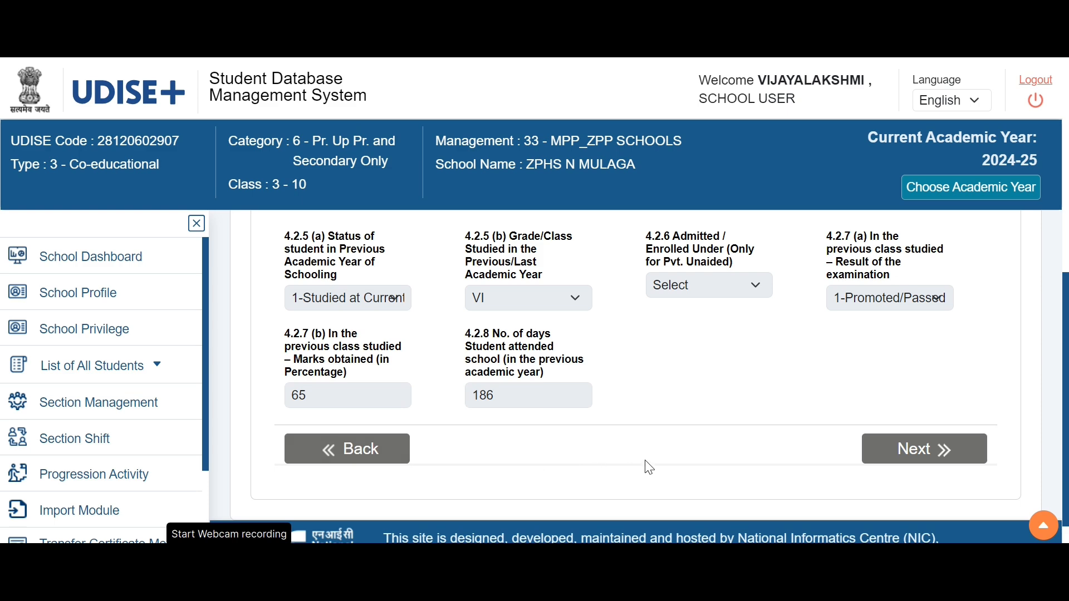
Continue to the facility and other details and mark Yes for facilities provided to the student.
click(924, 454)
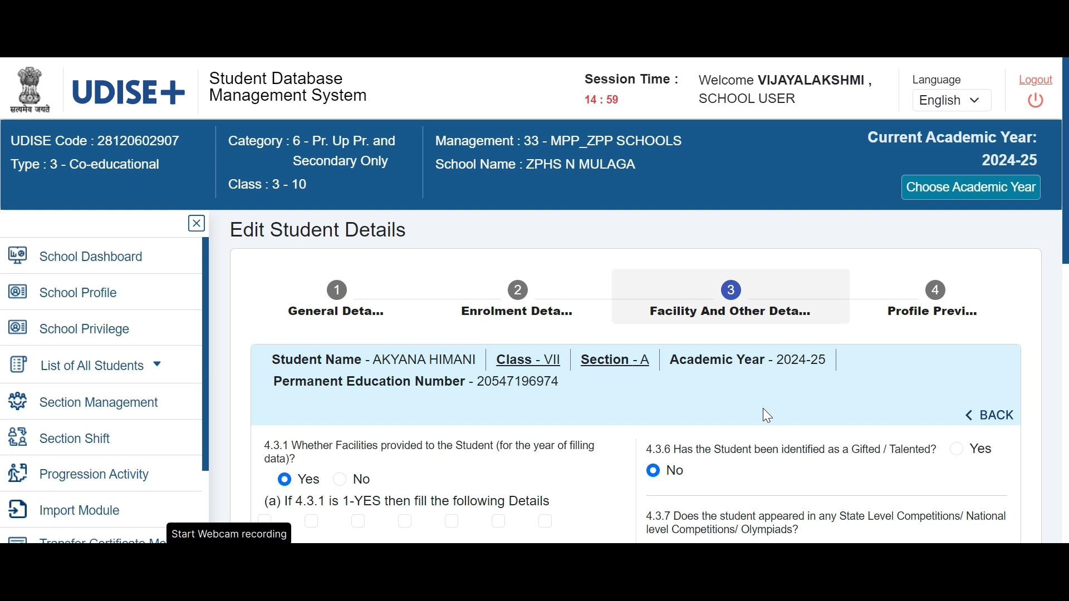
scroll(764, 409, down, 3)
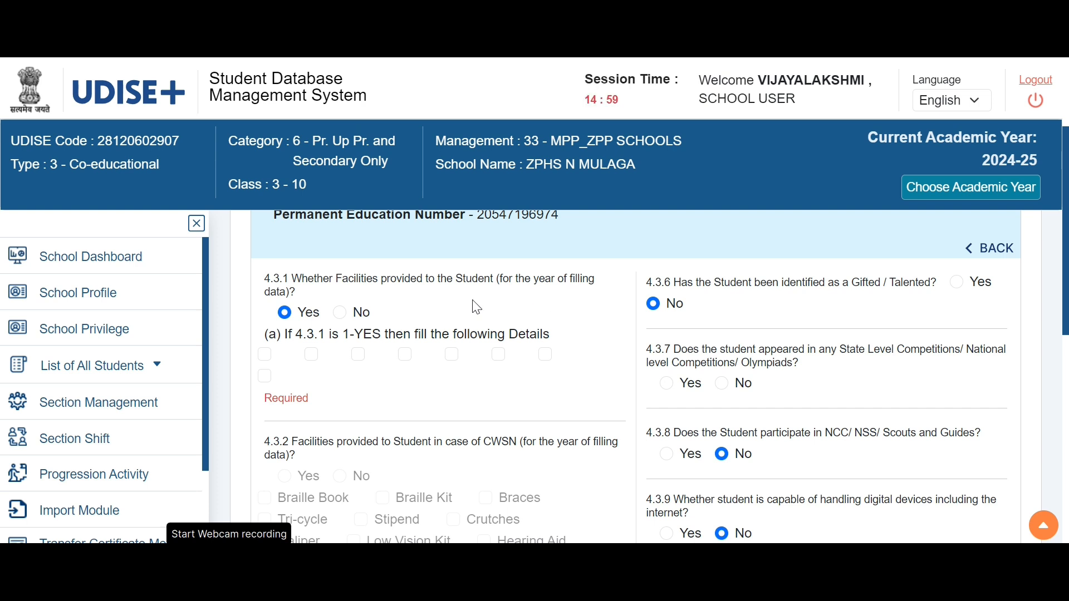
click(287, 315)
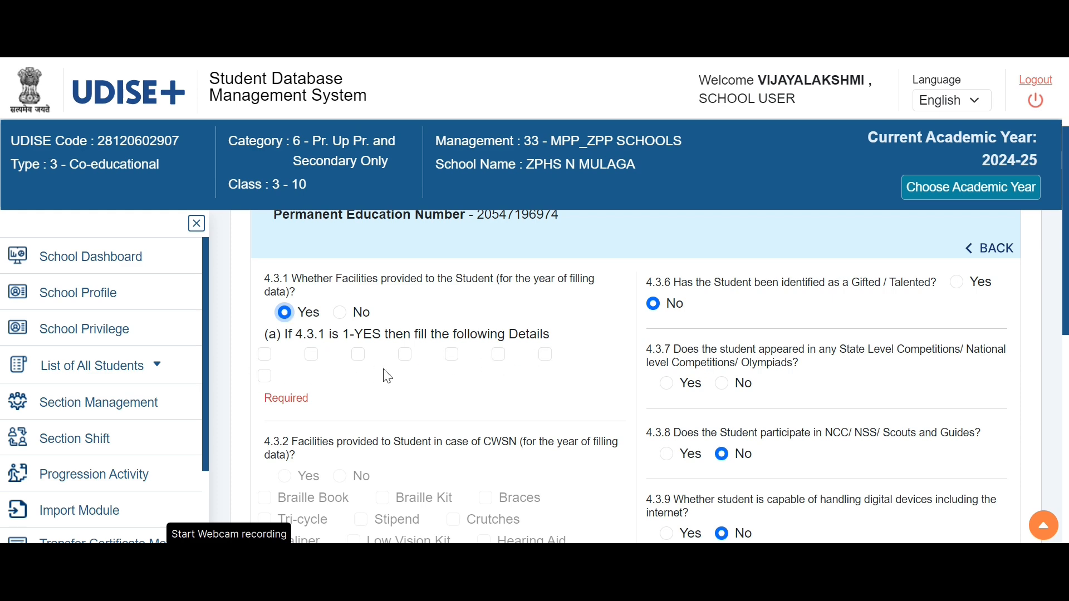
Review the full profile preview, covering the student's general information, enrolment details, and facility and other details.
scroll(388, 376, down, 2)
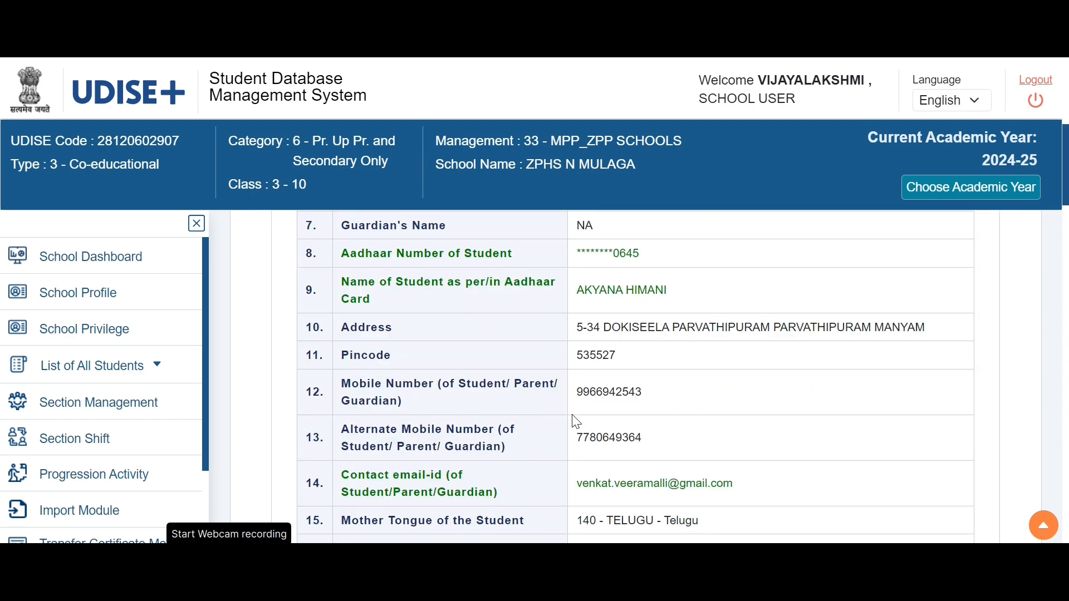
scroll(575, 422, down, 3)
scroll(573, 416, down, 10)
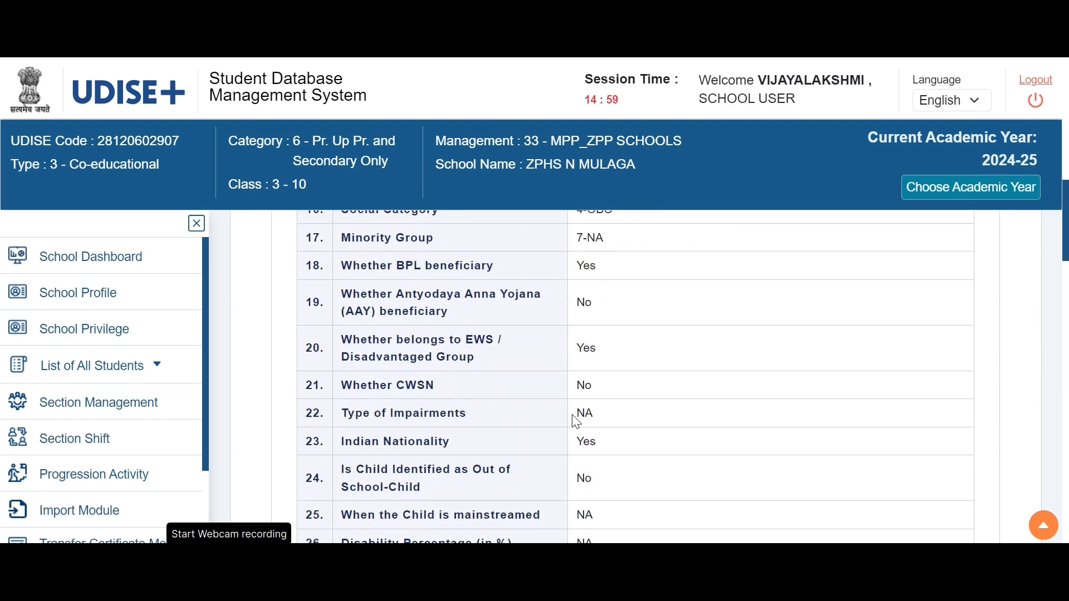
scroll(572, 415, down, 5)
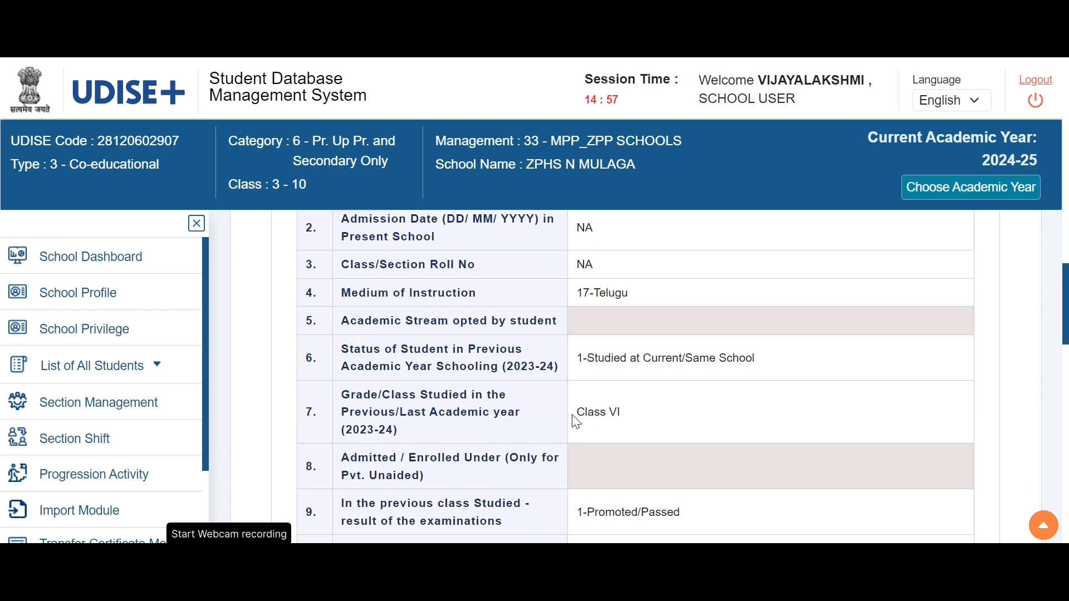
scroll(576, 423, down, 5)
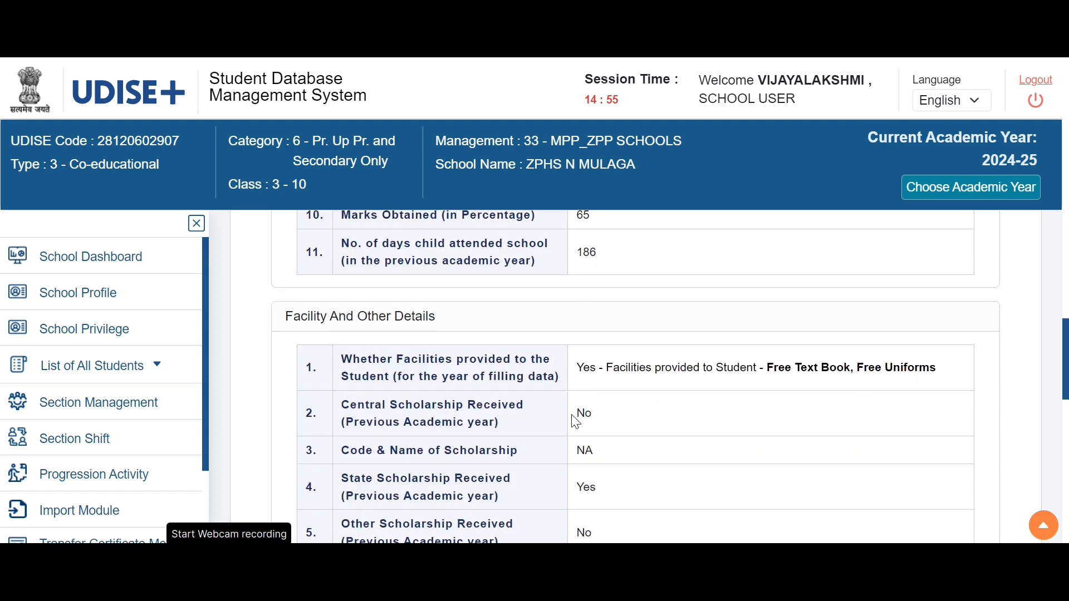
scroll(576, 422, down, 10)
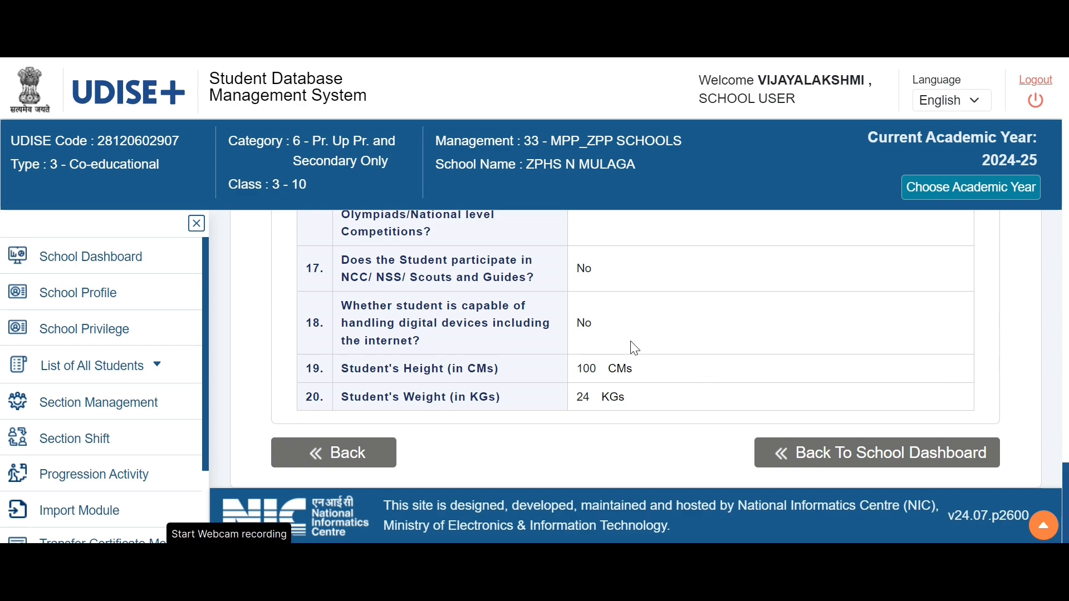
scroll(634, 348, up, 10)
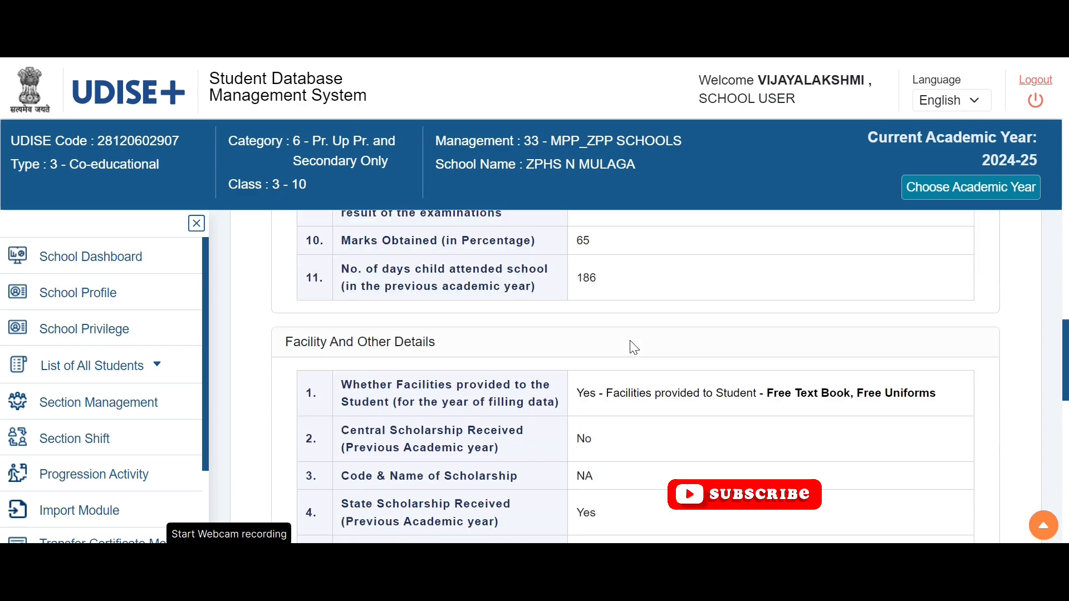
scroll(633, 348, up, 10)
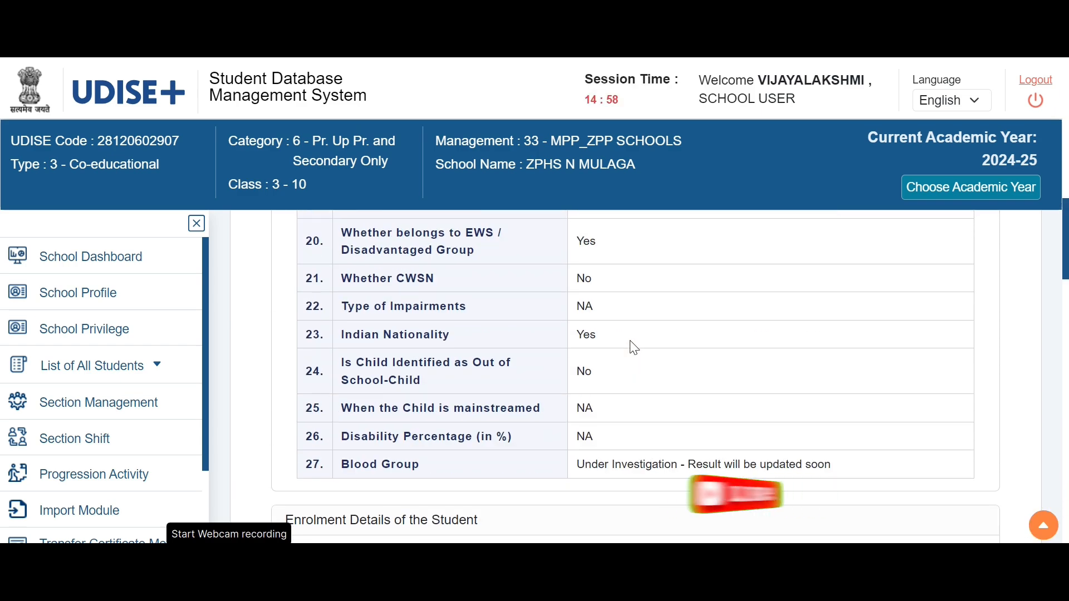
scroll(633, 348, up, 4)
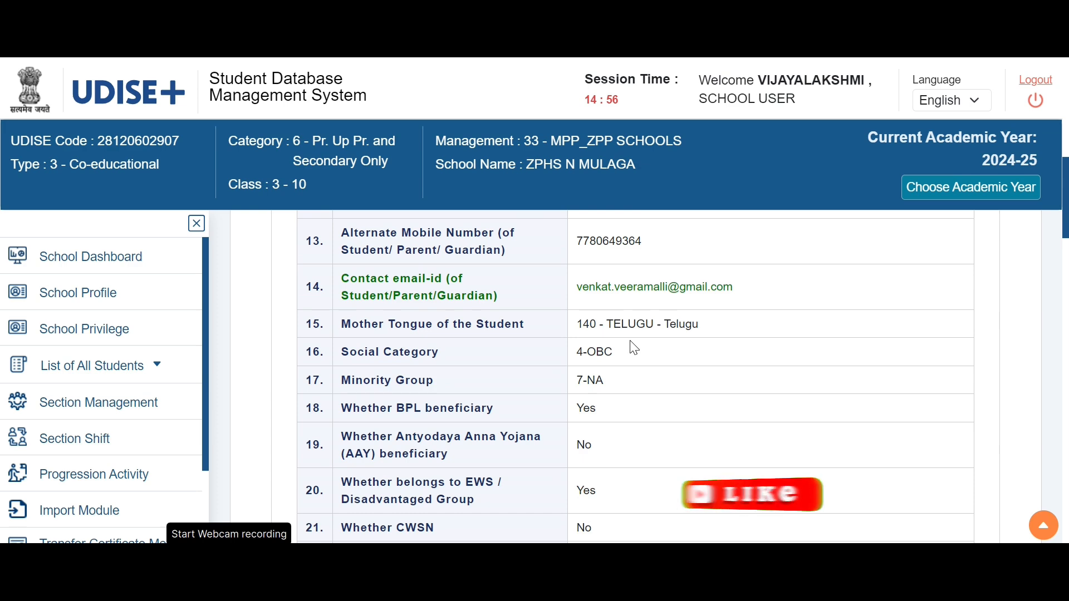
scroll(633, 348, up, 8)
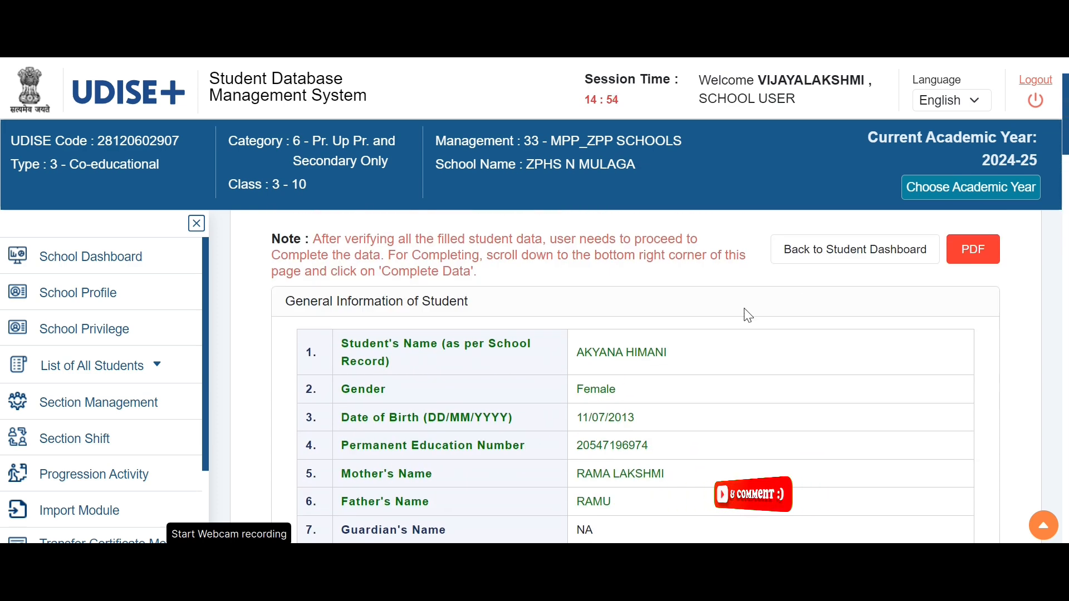